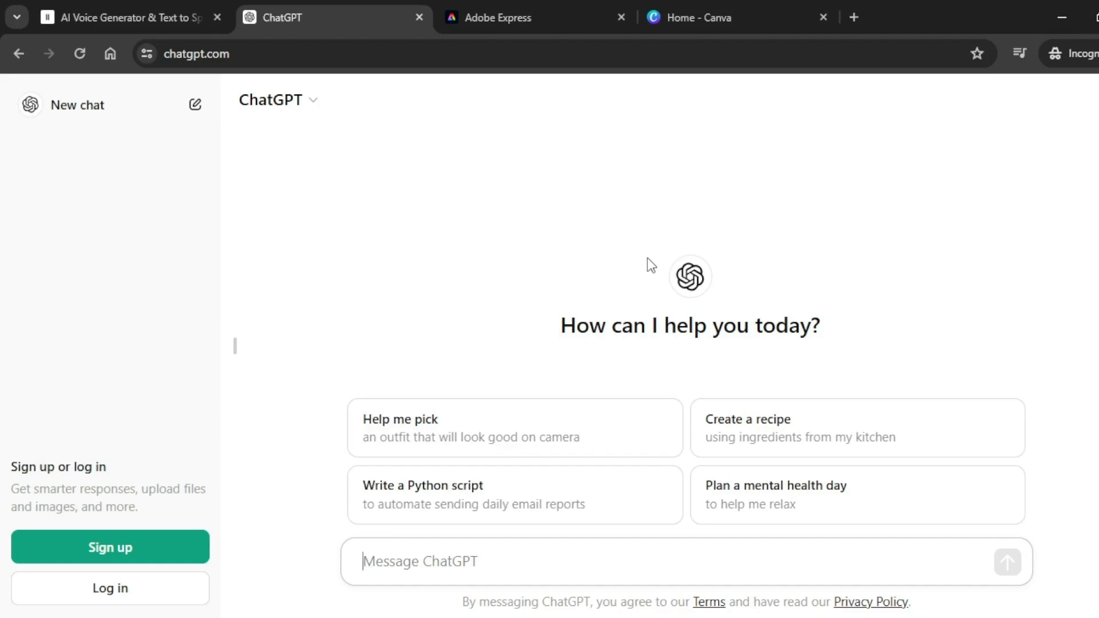
- Ask ChatGPT for a kids' learning video script about types of fruits
type("Generate a kids learning video script about types of fruits")
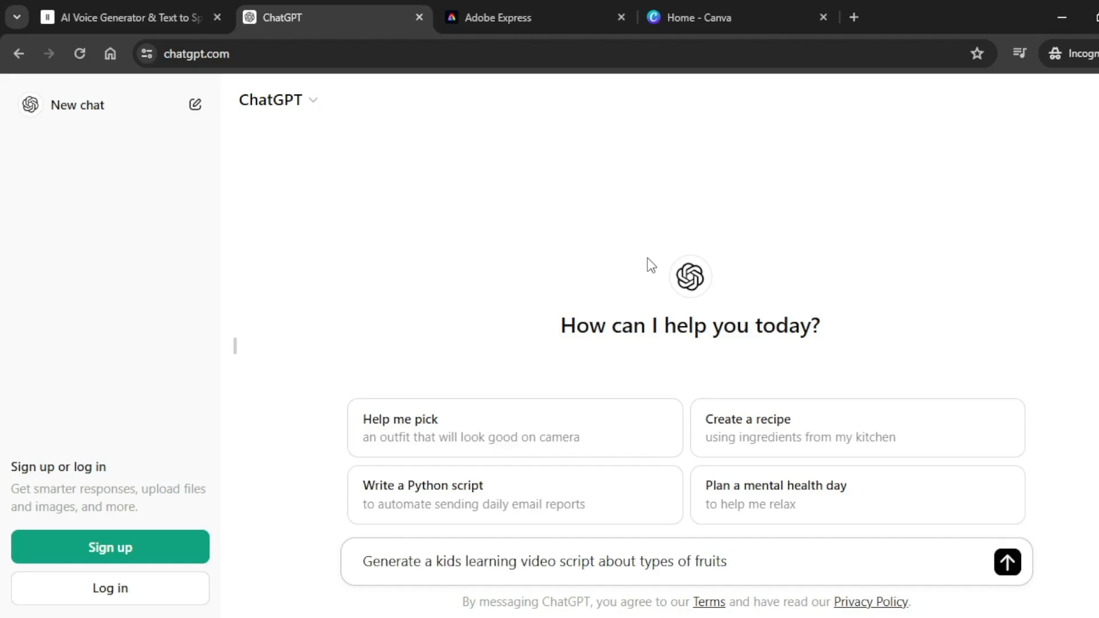
key("Return")
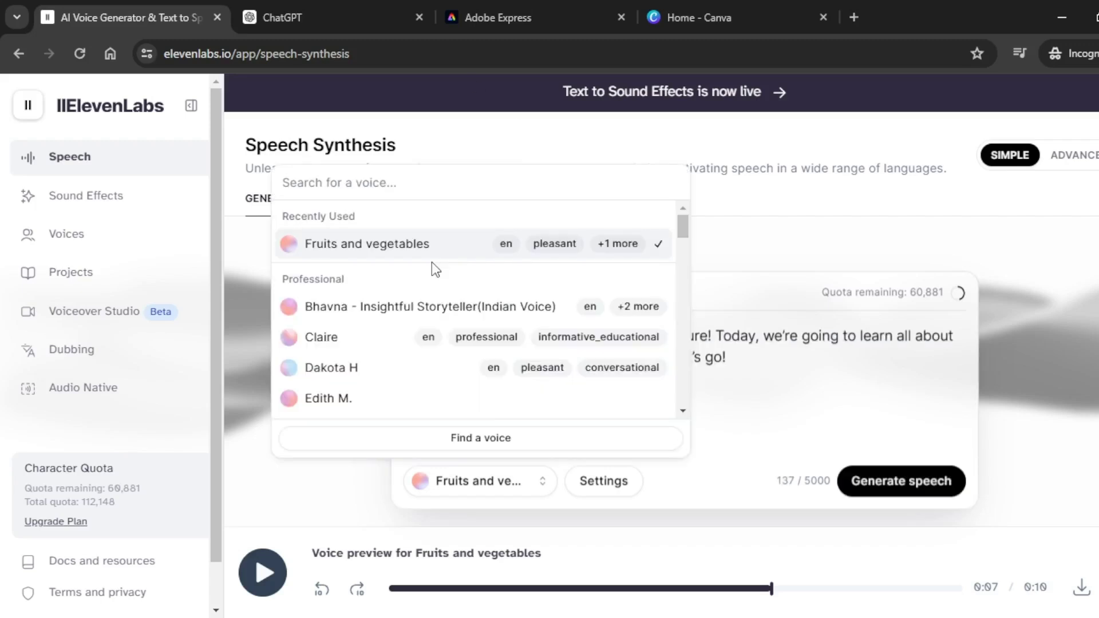
- Voice the greeting with the Fruits and vegetables voice and download the 8-second clip
left_click(355, 242)
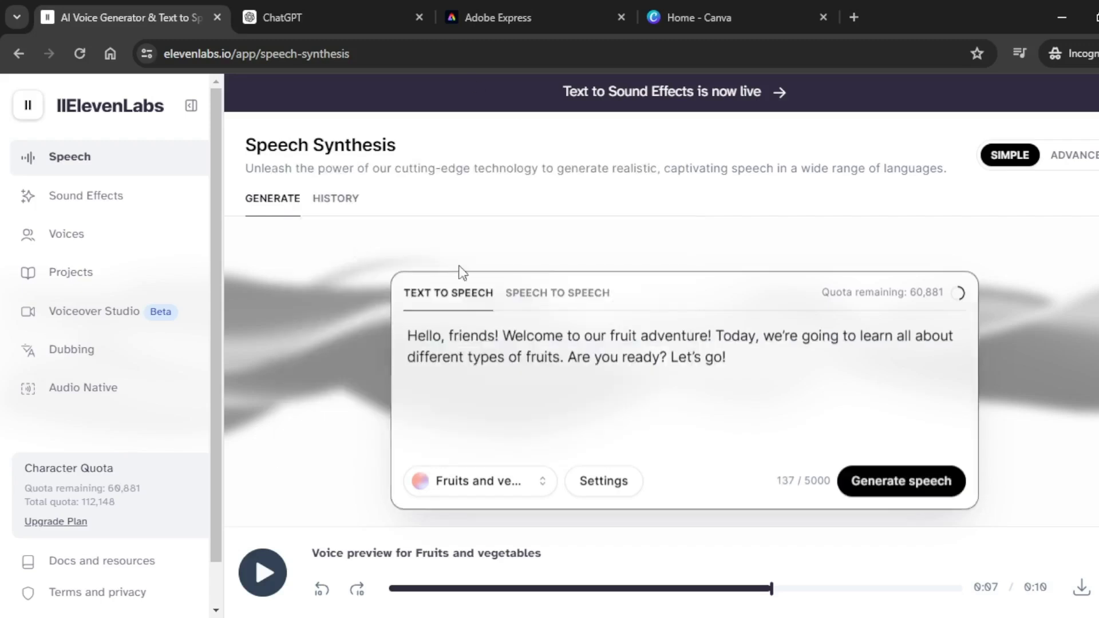
left_click(909, 484)
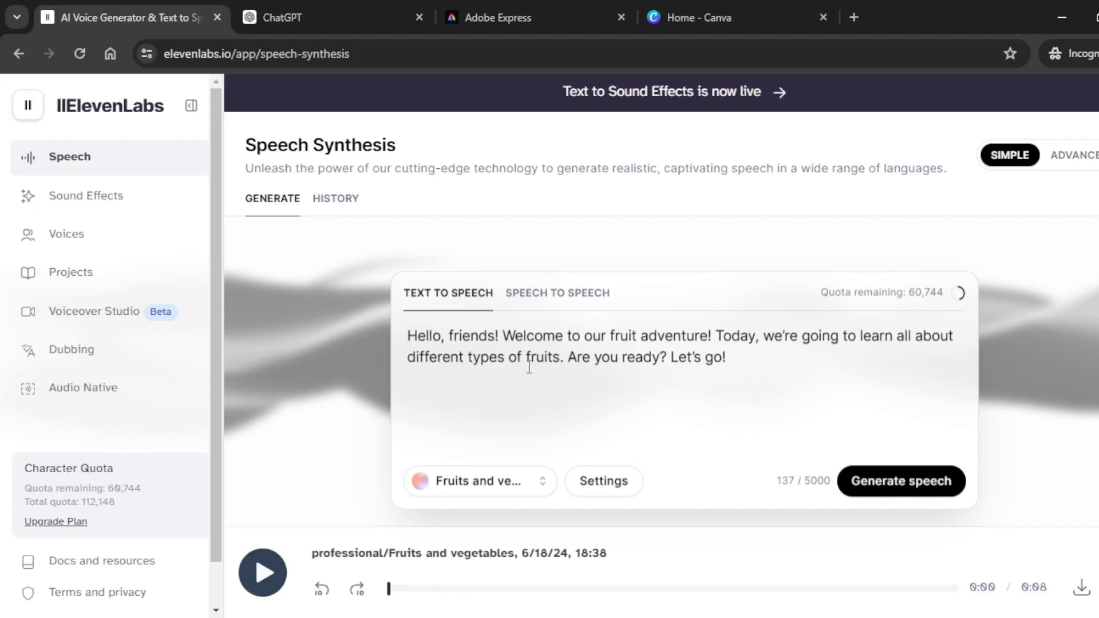
left_click(1080, 590)
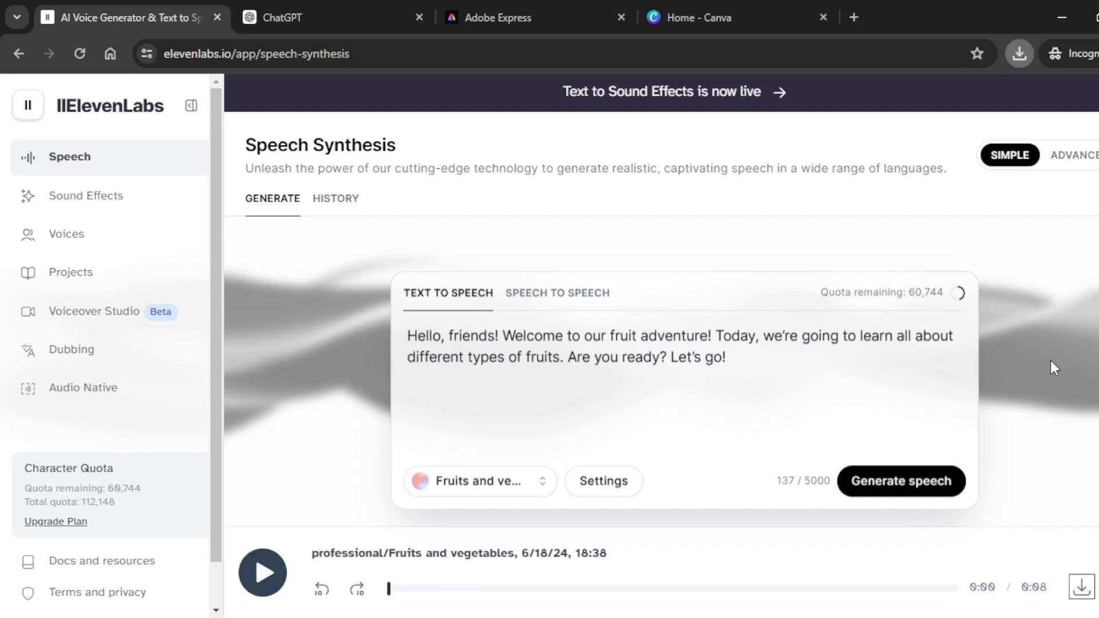
left_click(309, 18)
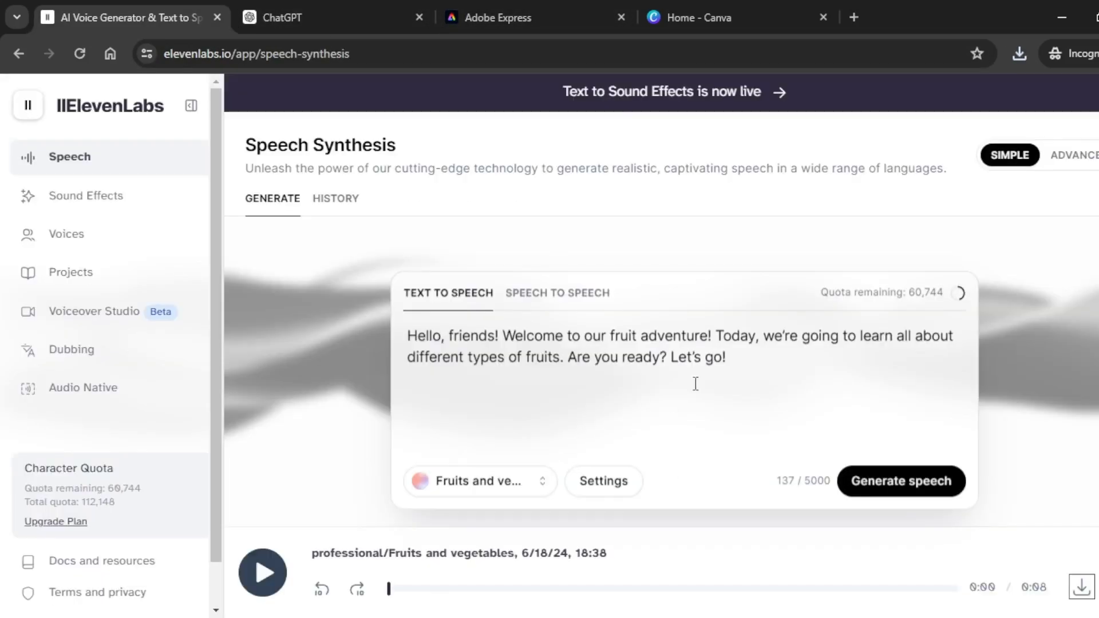
- Replace the greeting with the apple paragraph, generate its speech and download the audio
left_click_drag(763, 368, 373, 338)
type("Look! What do you see hanging from this tree? It’s a big, round, red fruit. Do you know what it’s called? That’s right, it’s an apple! Apples are crunchy and juicy. They come in different colors like red, green, and yellow. Yum!")
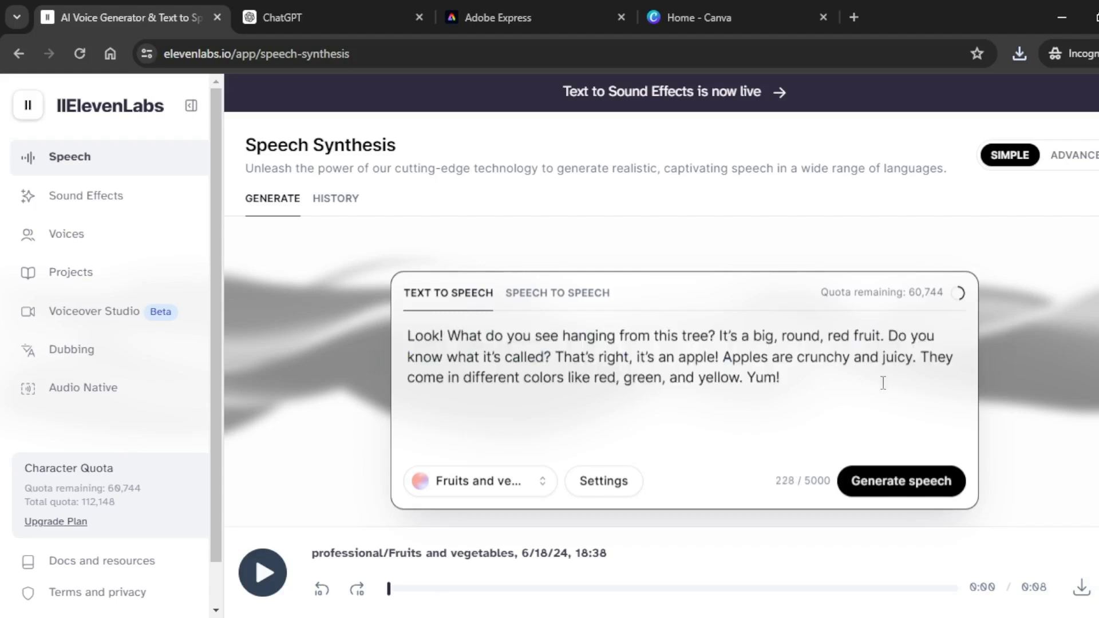
left_click(914, 486)
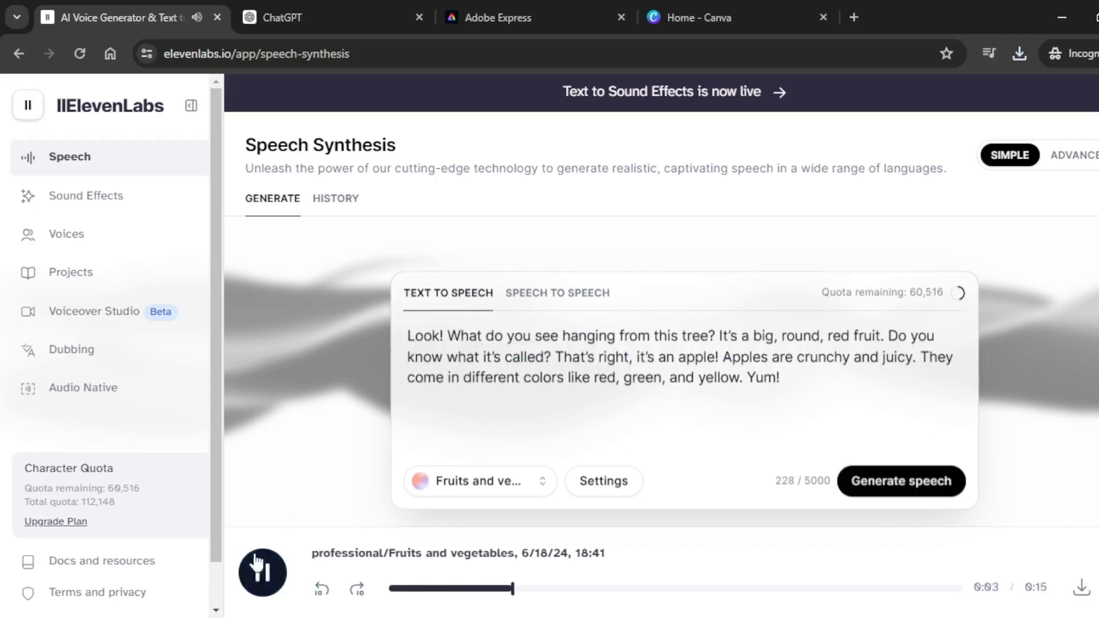
left_click(267, 574)
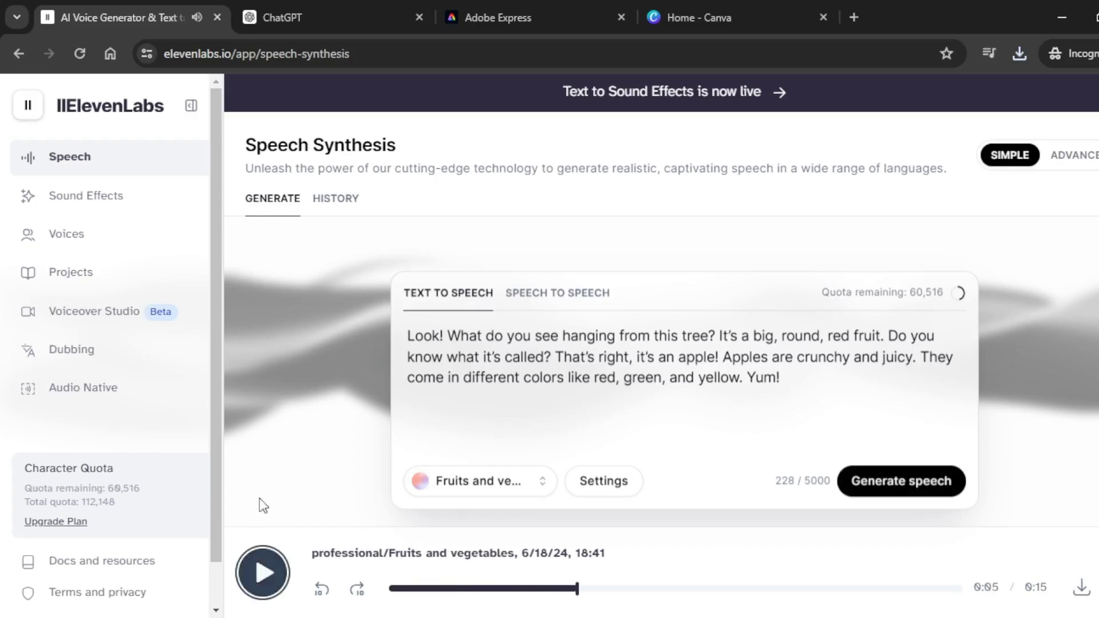
left_click(1081, 587)
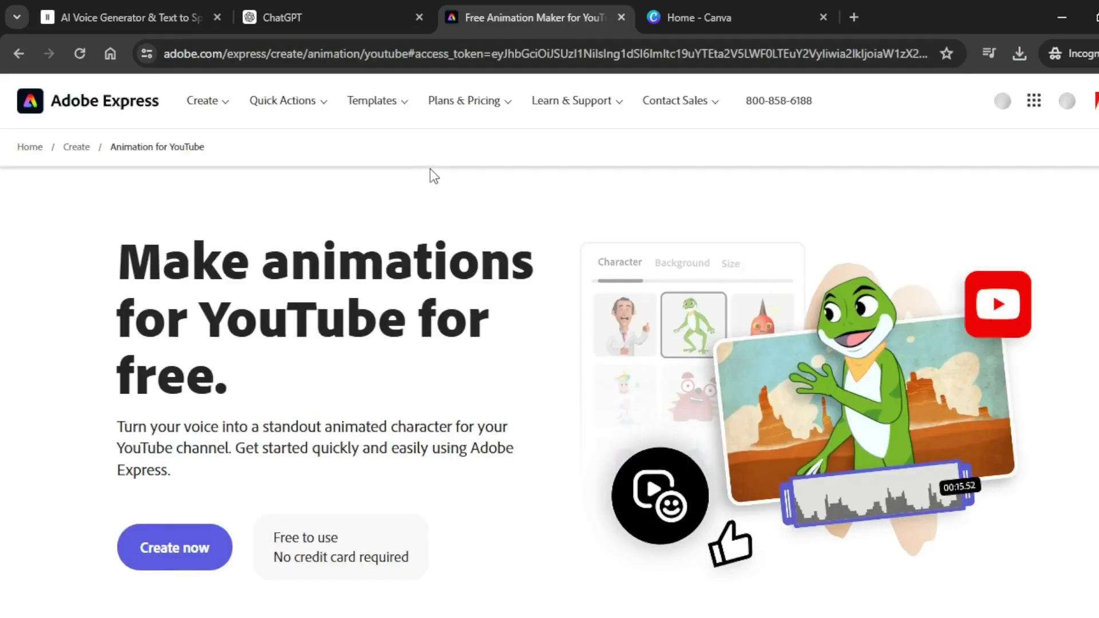
- Start an Animate from audio project and browse the Creatures category for the Candy character
left_click(172, 549)
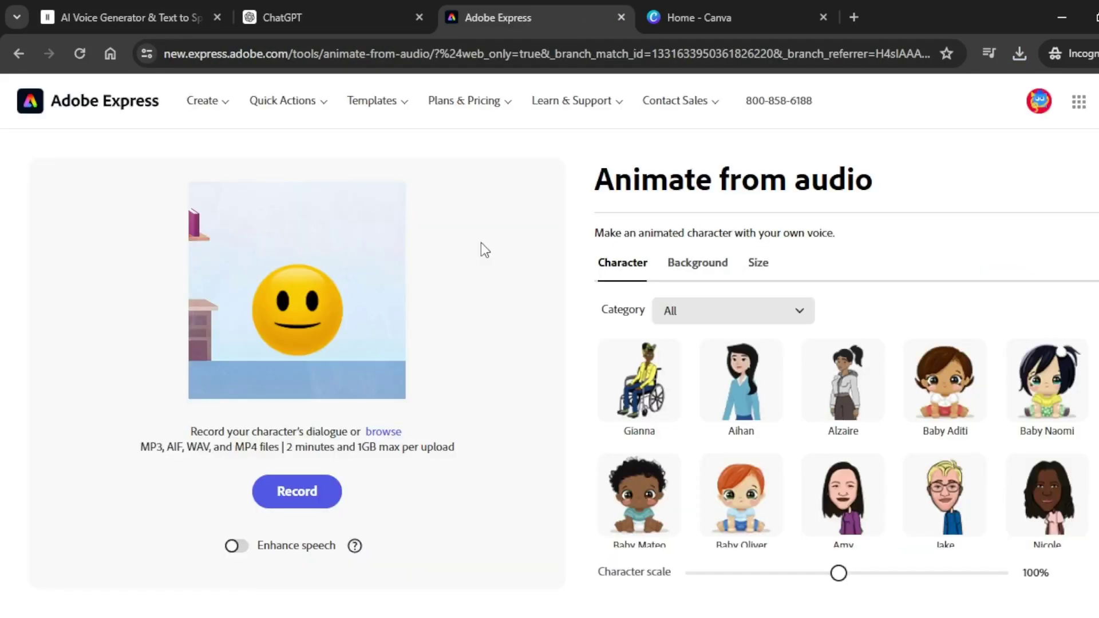
left_click(804, 313)
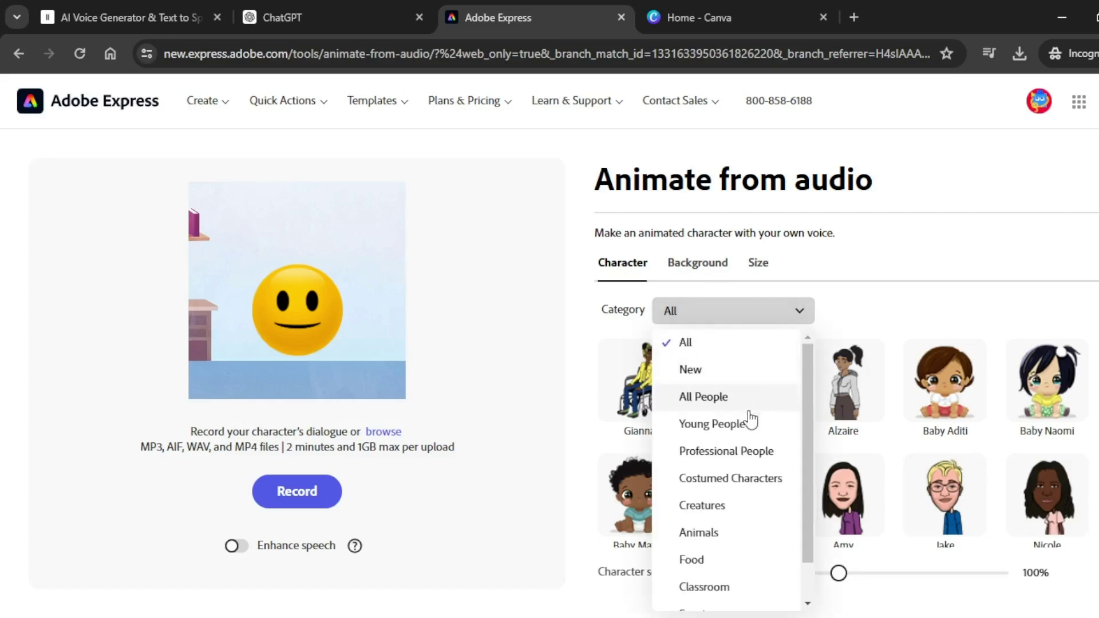
left_click(701, 505)
scroll(744, 446, "down", 8)
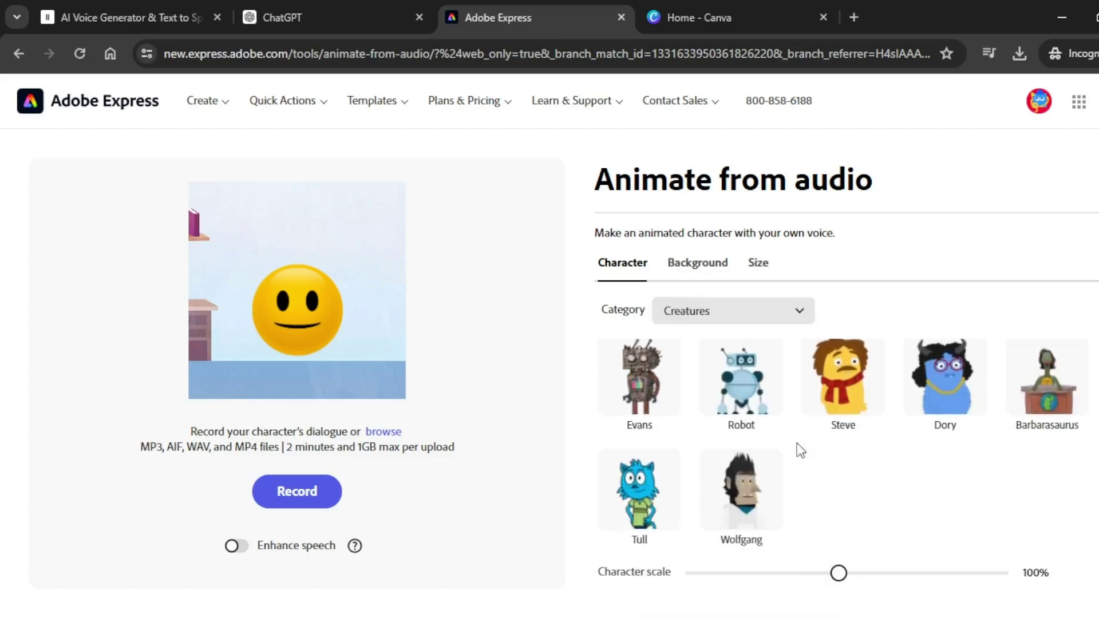
scroll(721, 452, "up", 1)
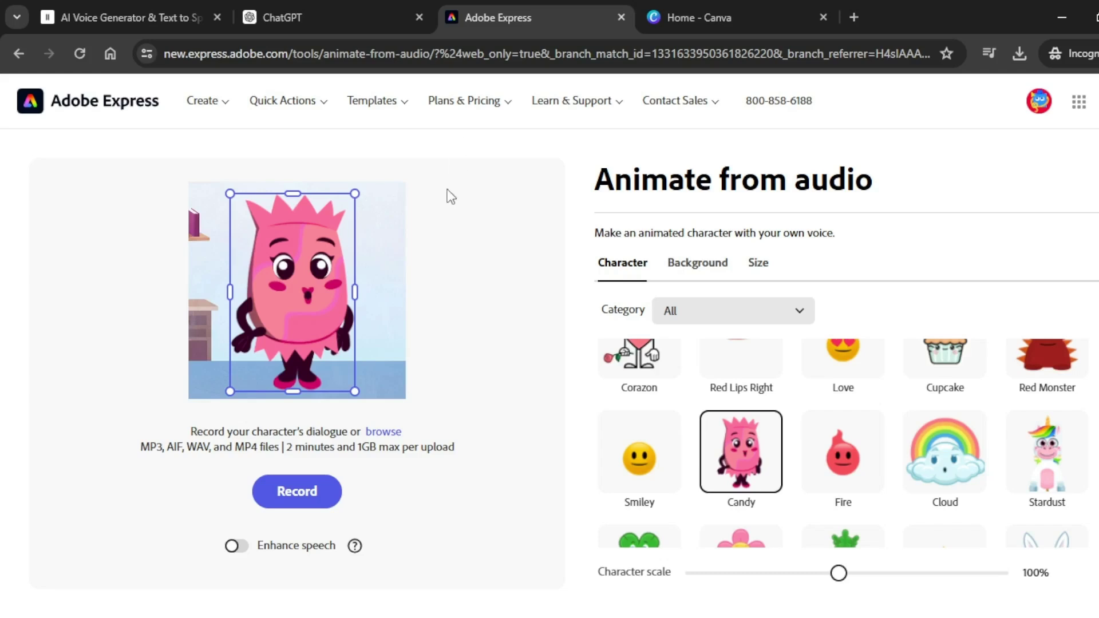
- Set the Candy scene's background to the custom dark green #2D7A10
left_click(696, 262)
left_click(637, 438)
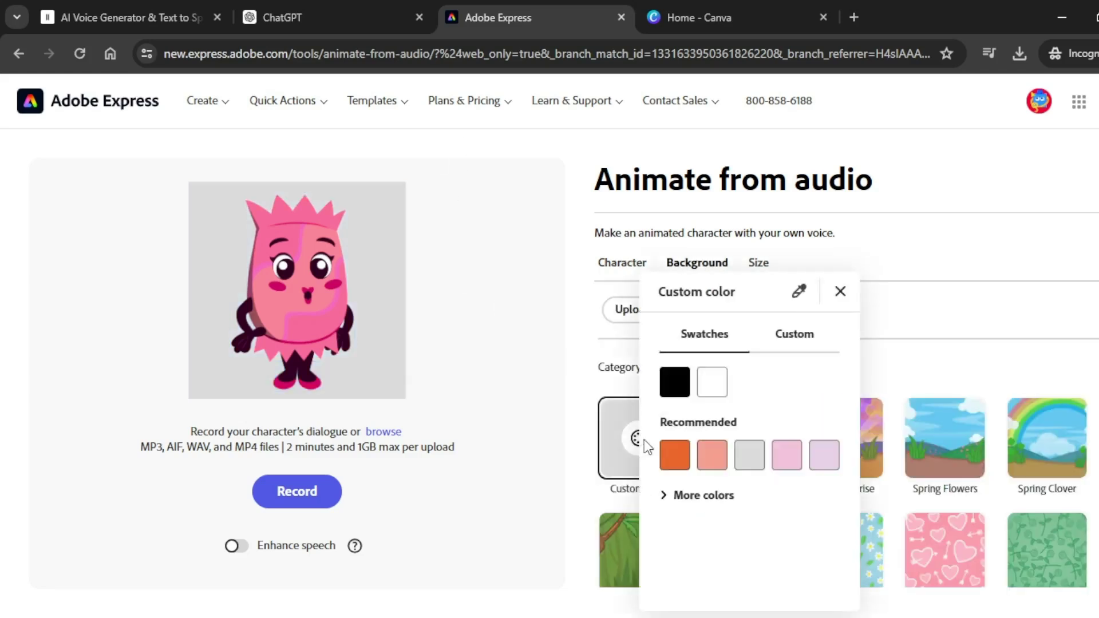
left_click(664, 496)
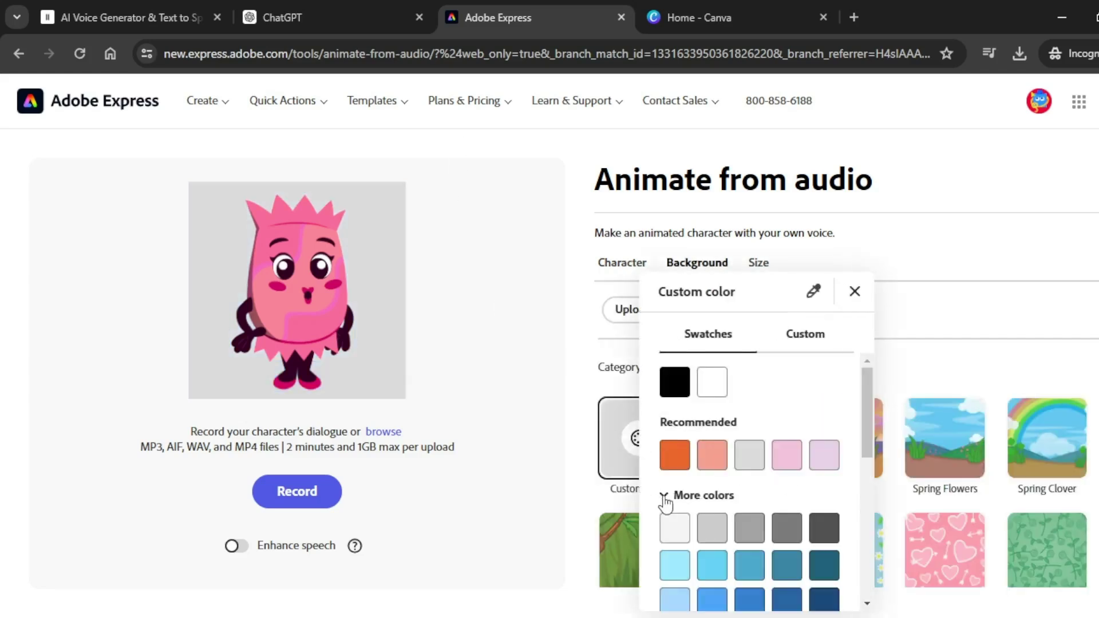
scroll(801, 503, "down", 6)
left_click(812, 508)
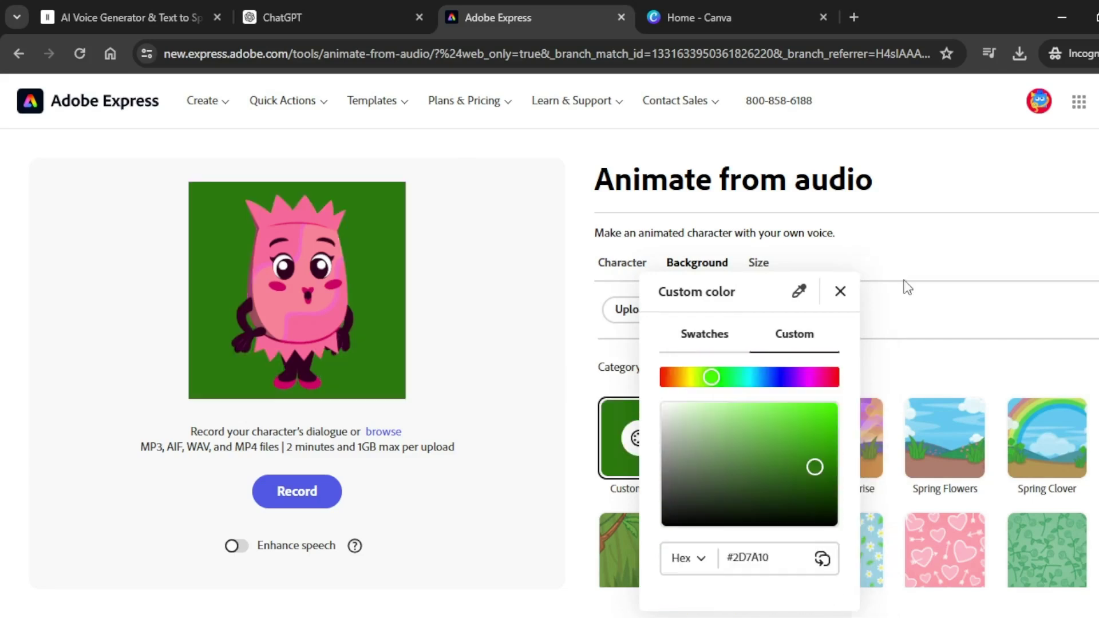
left_click(840, 291)
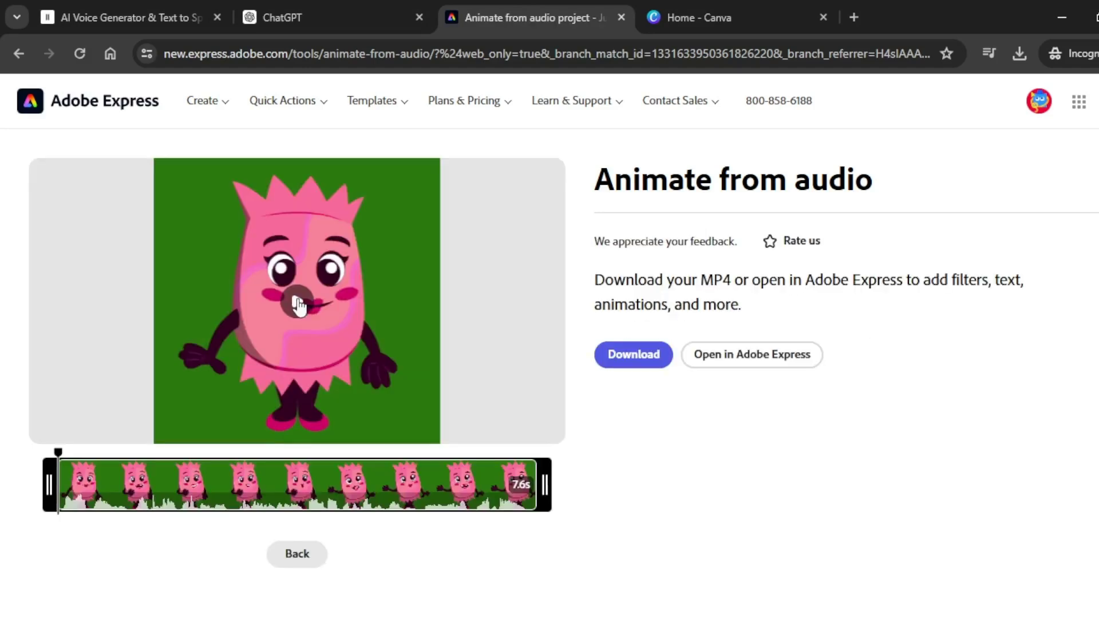
- Preview the 7.6-second Candy animation, download it as MP4, and return to setup
left_click(299, 304)
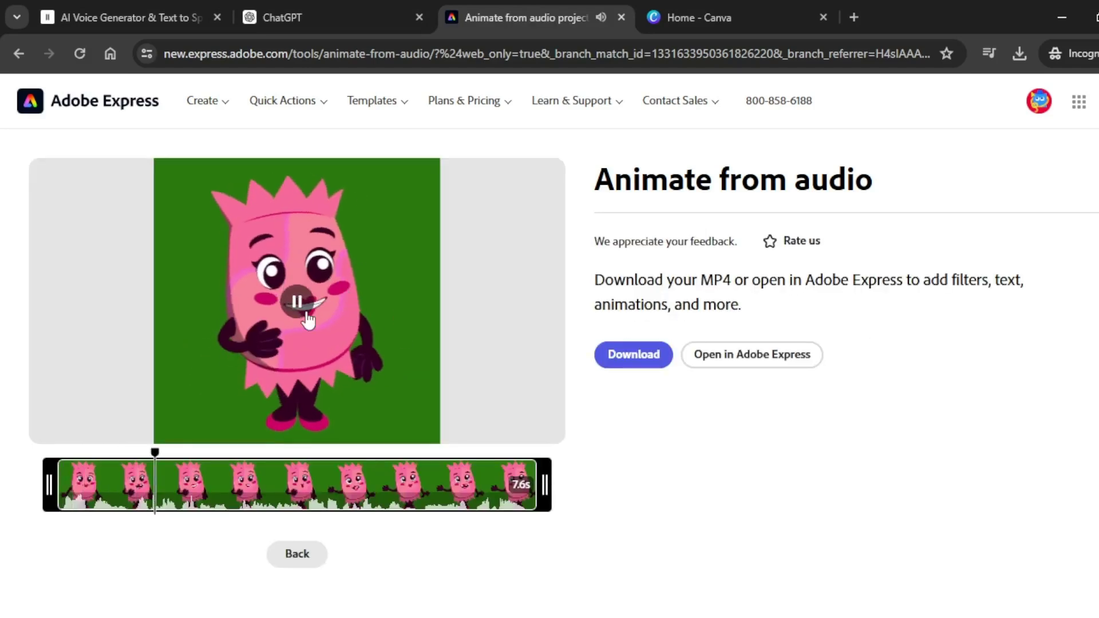
left_click(297, 303)
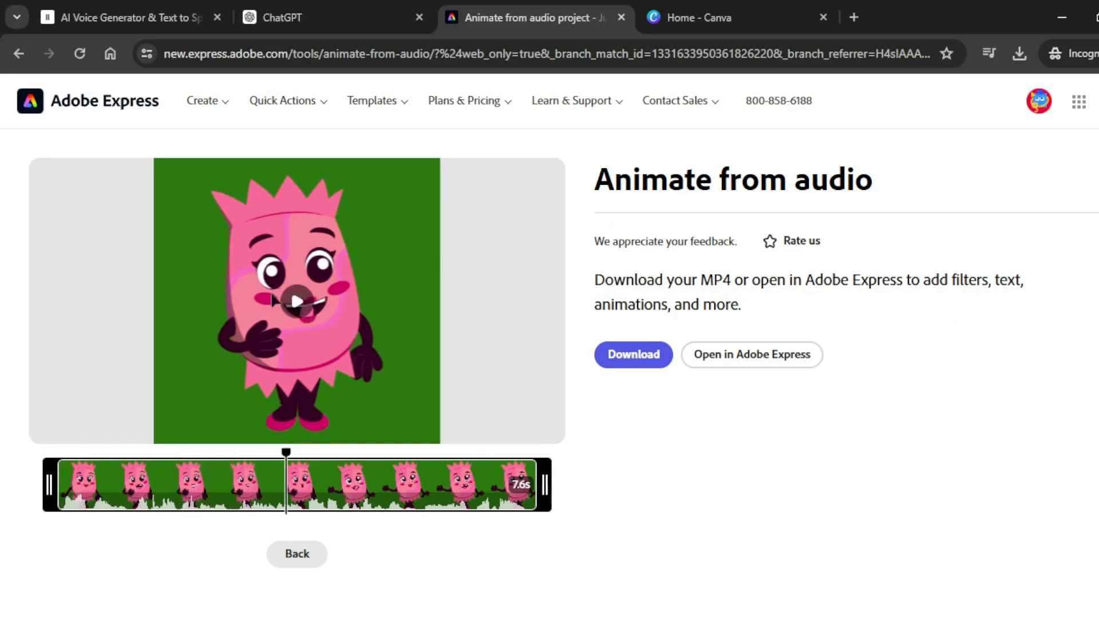
left_click(645, 365)
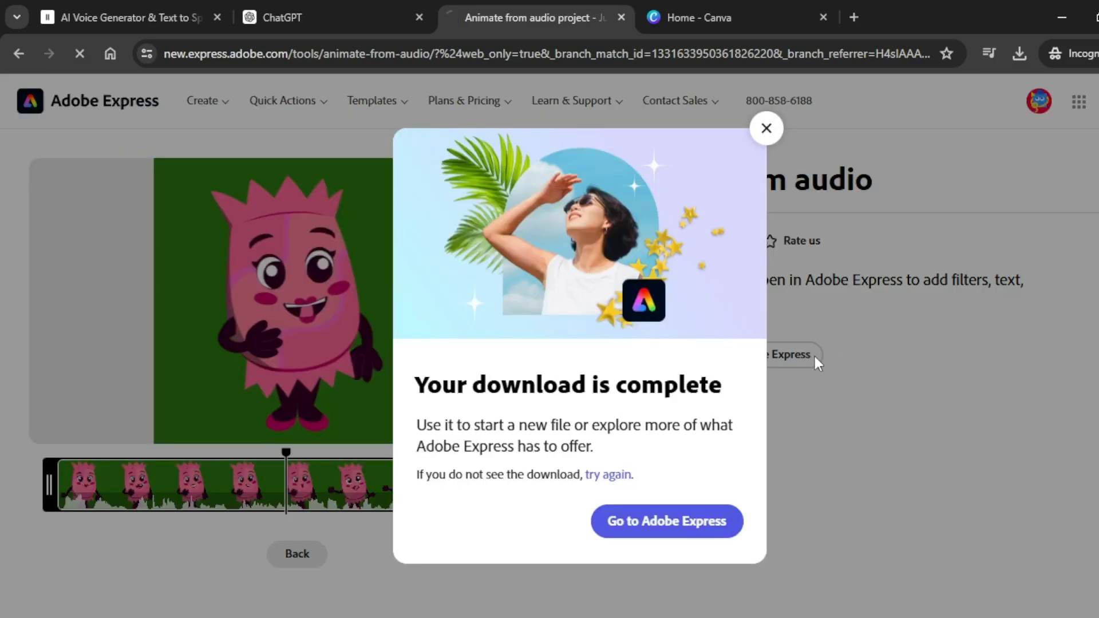
key("Escape")
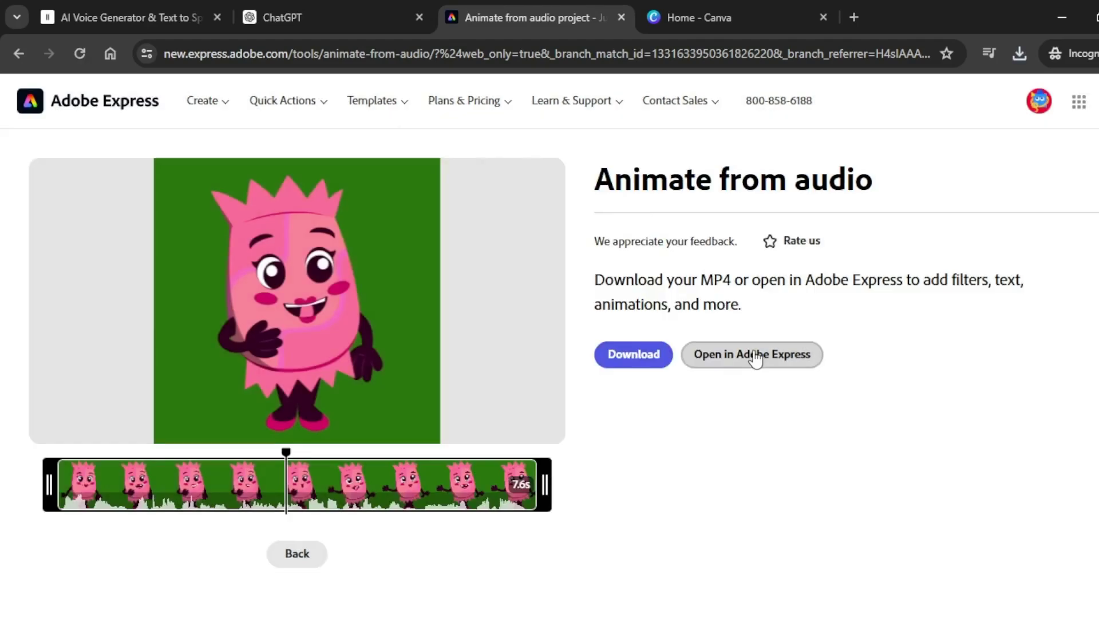
left_click(755, 359)
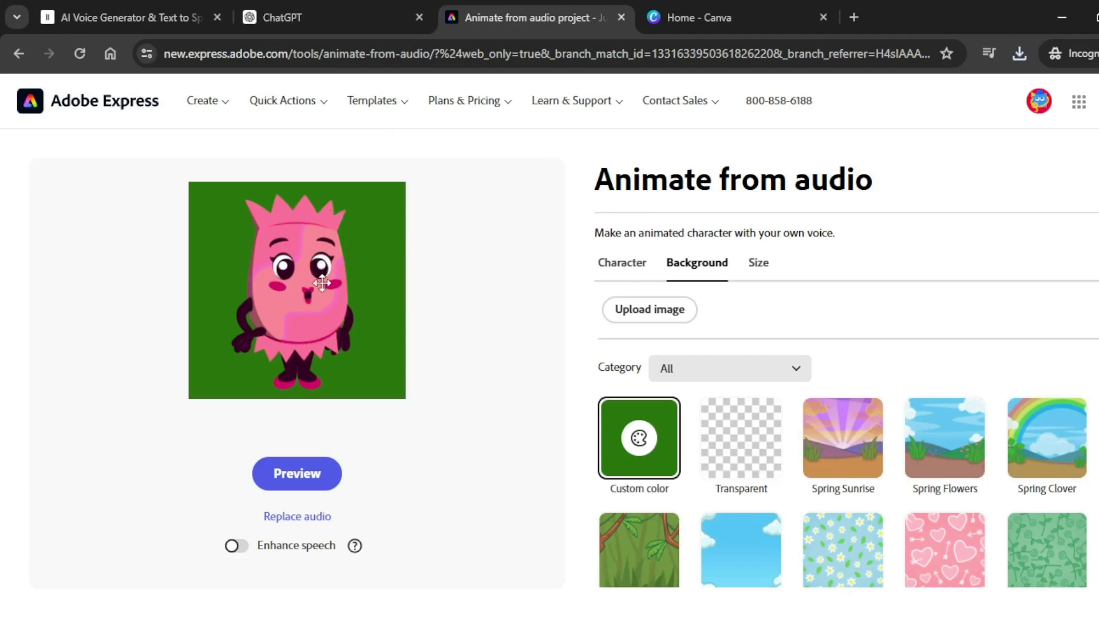
- Swap in a new audio file, preview the resulting Candy animation, then go to Canva
left_click(302, 517)
left_click(385, 433)
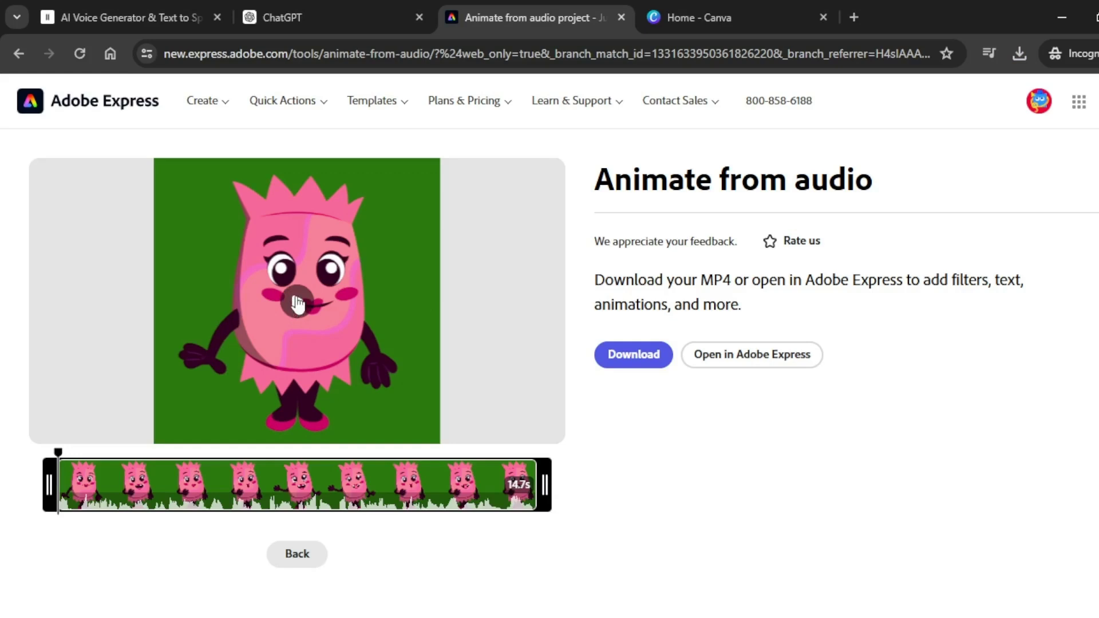
left_click(297, 303)
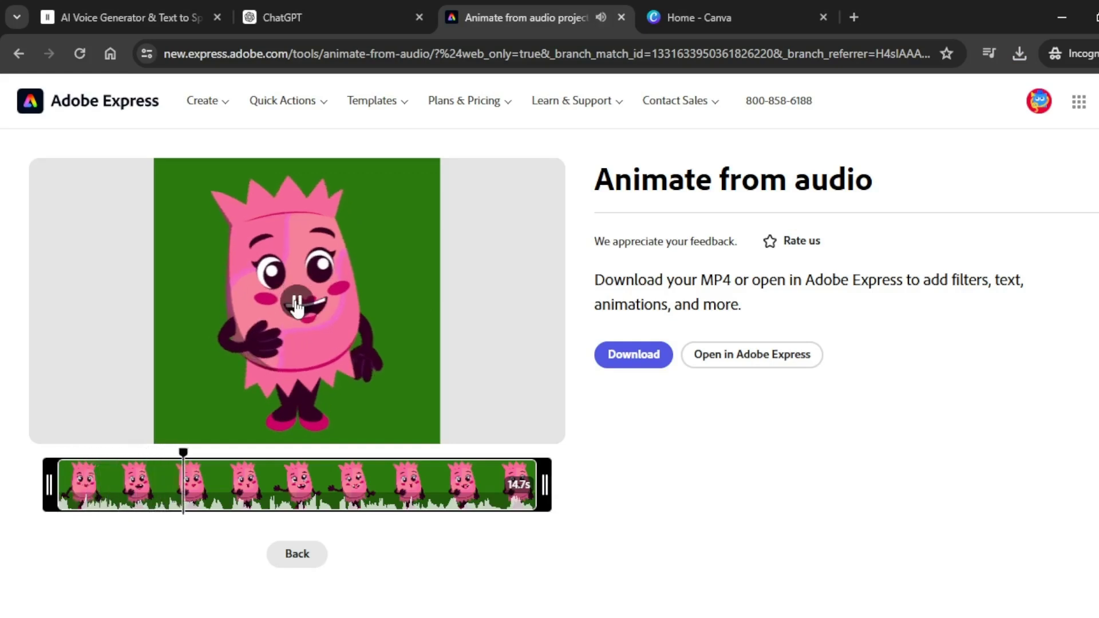
left_click(296, 304)
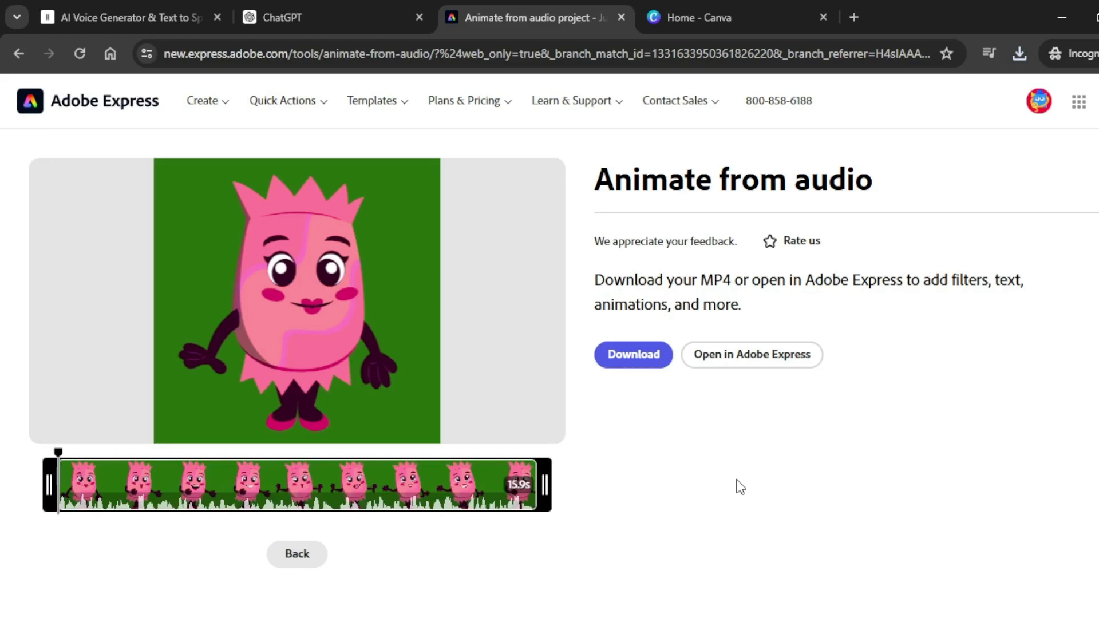
left_click(792, 23)
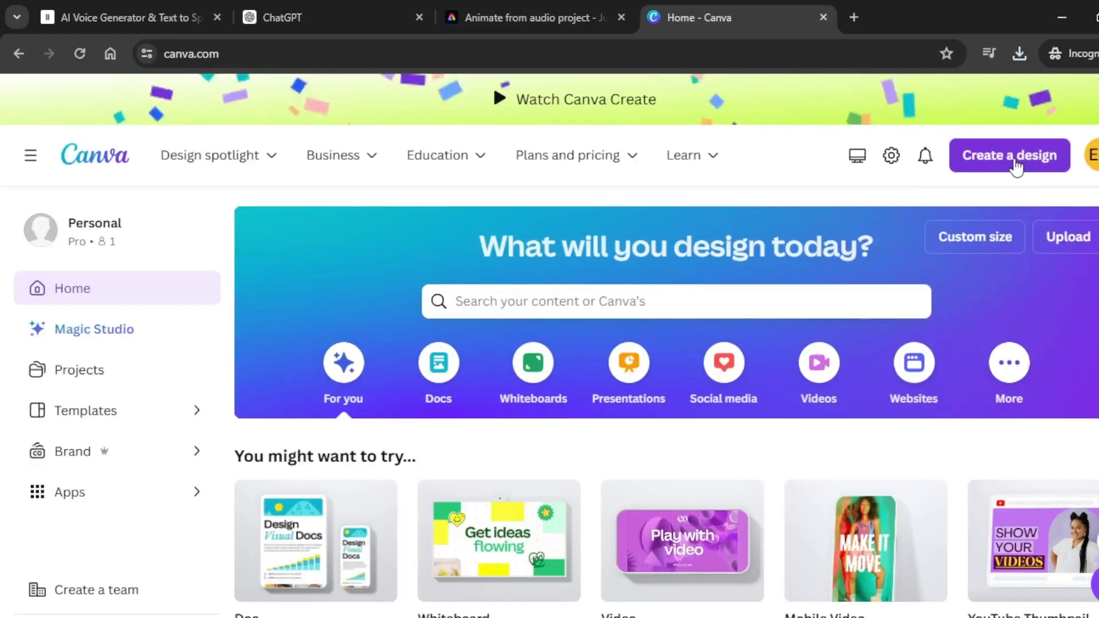
- Create a blank 1920×1080 video design and upload the Candy character clips
left_click(1016, 168)
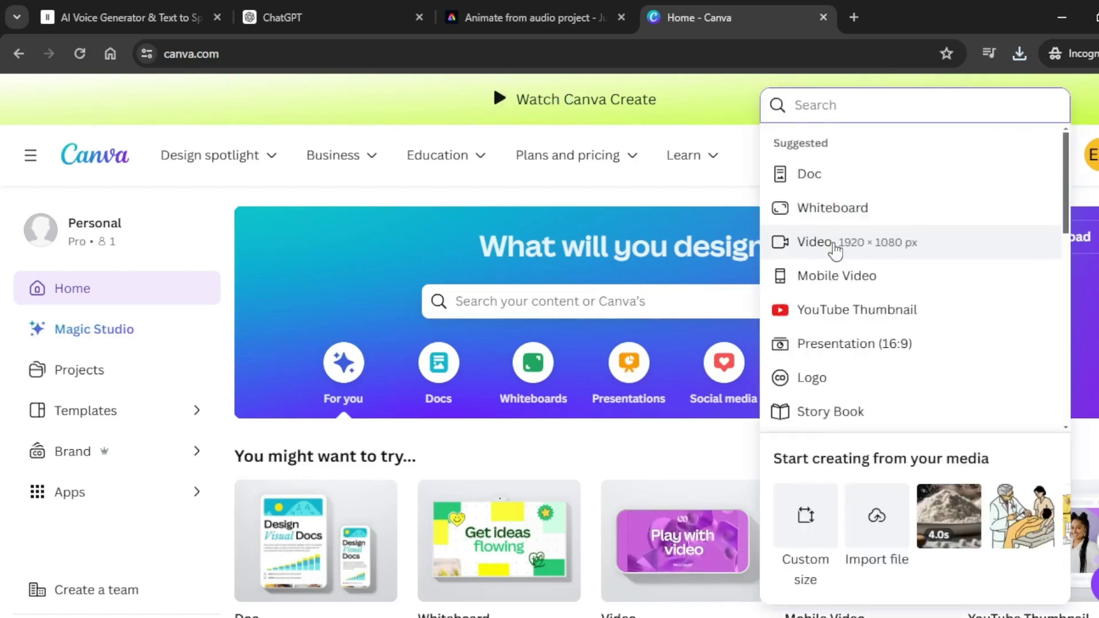
left_click(833, 244)
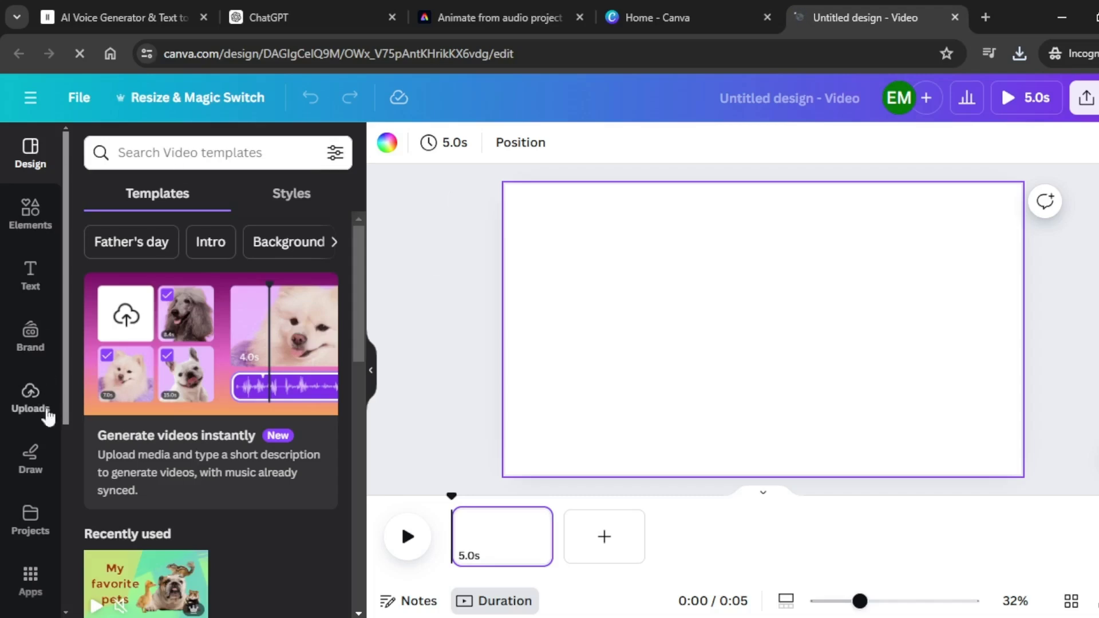
left_click(30, 402)
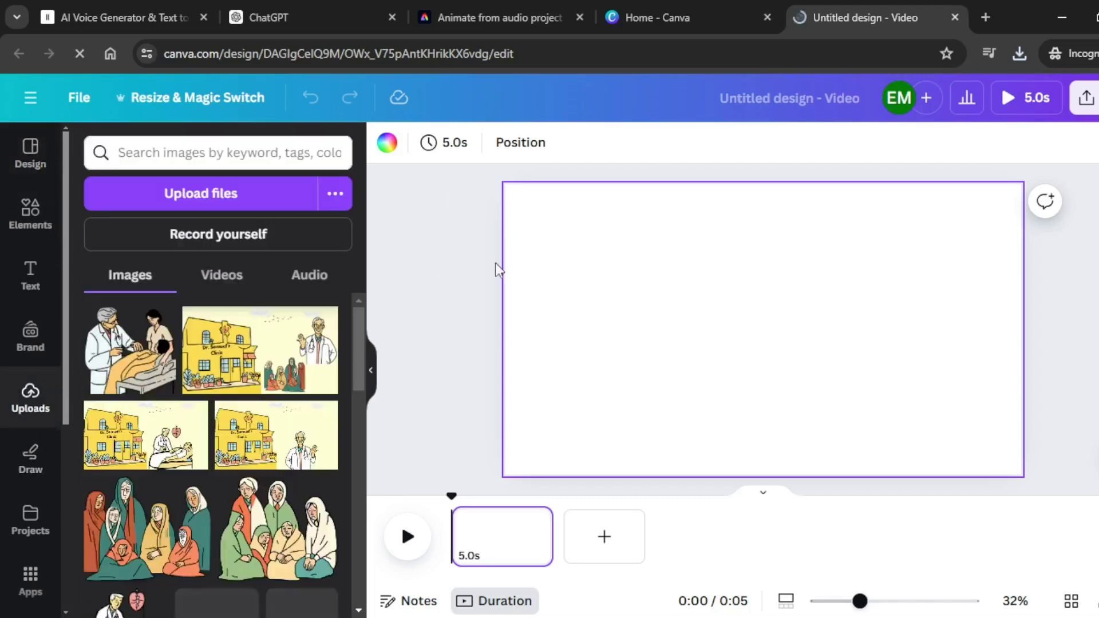
left_click(222, 203)
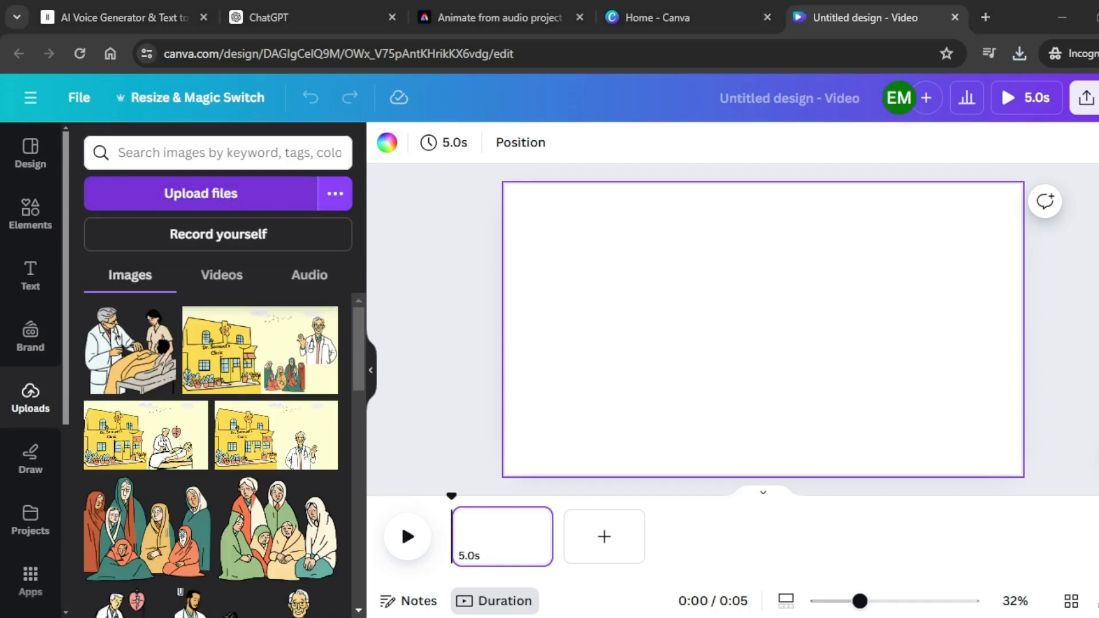
left_click(221, 275)
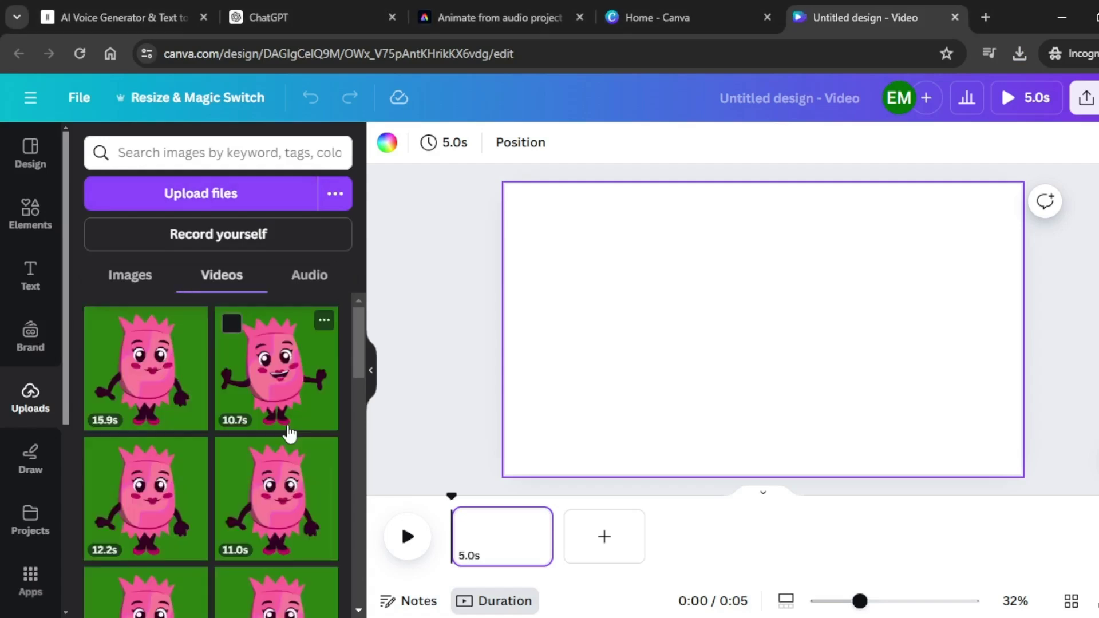
- Search Elements graphics for 'cartoon background' and bring up options for the garden image
left_click(30, 215)
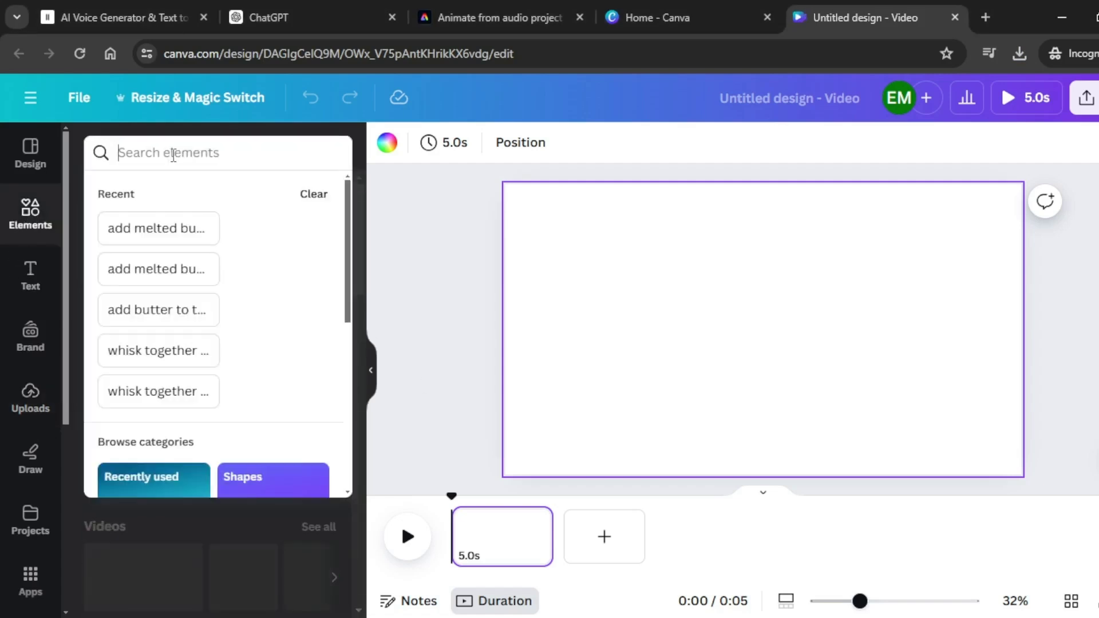
type("cartoon background")
key("Return")
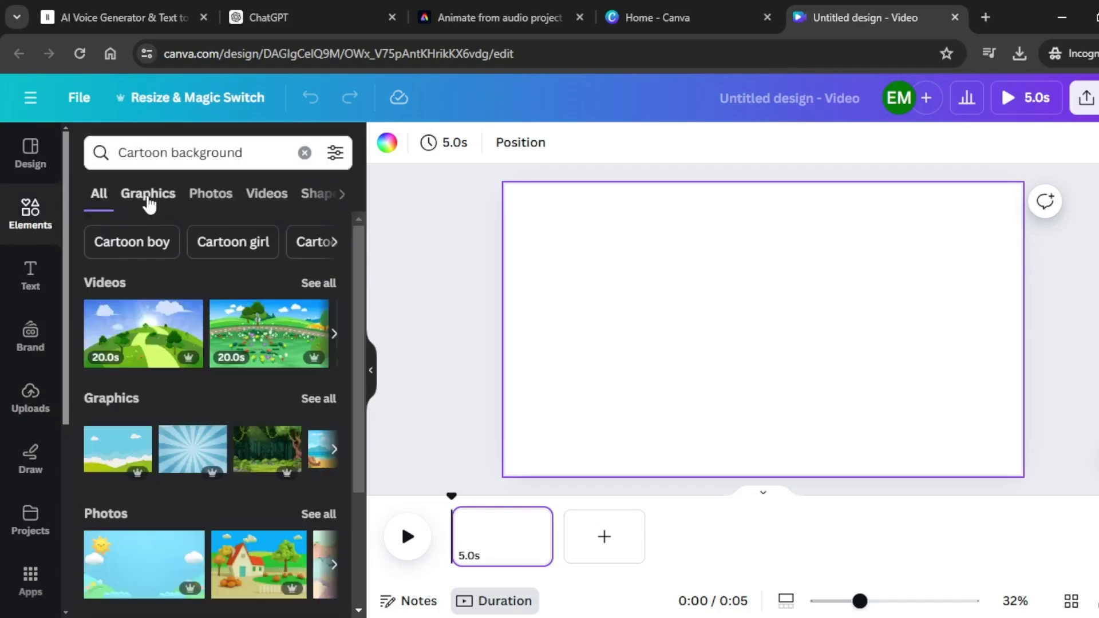
left_click(148, 195)
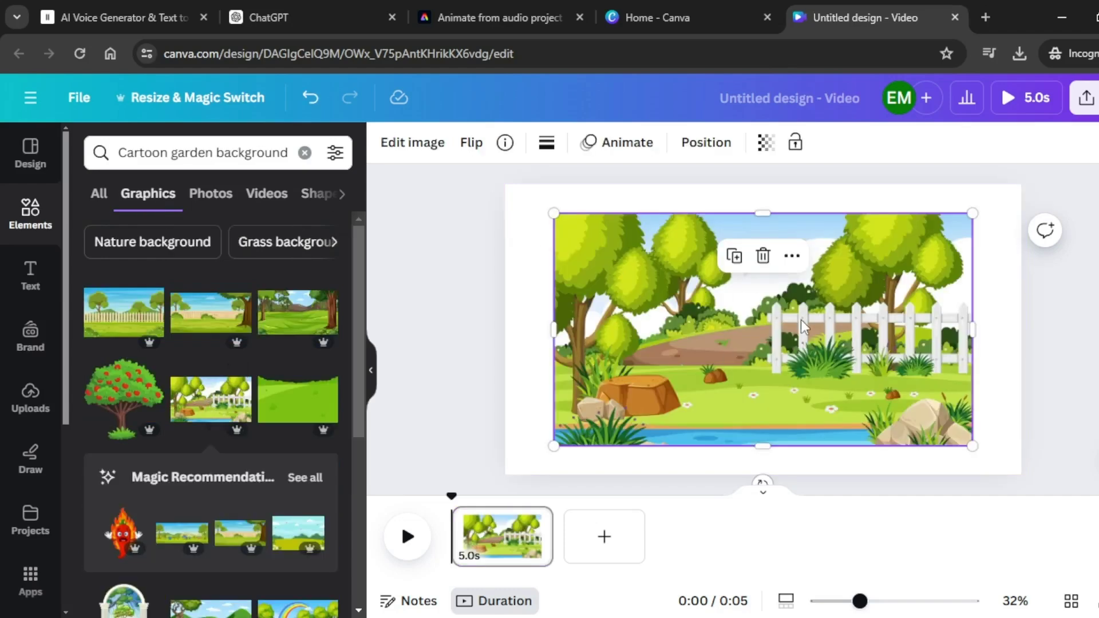
right_click(664, 281)
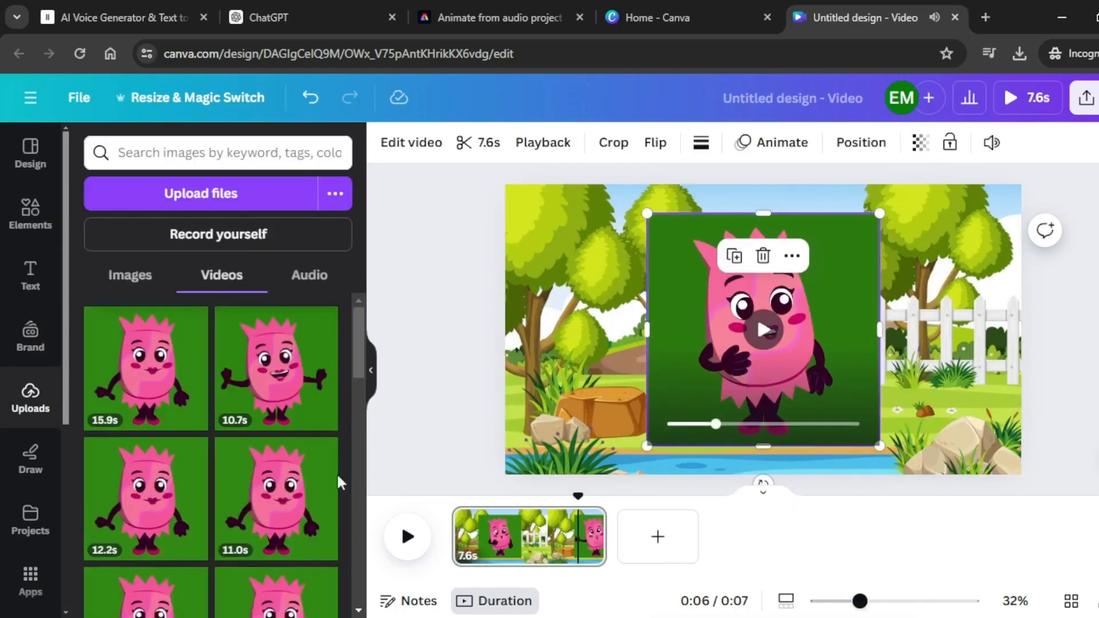
- Move the Candy clip to the garden's right side and start removing its green background
left_click_drag(653, 272, 818, 317)
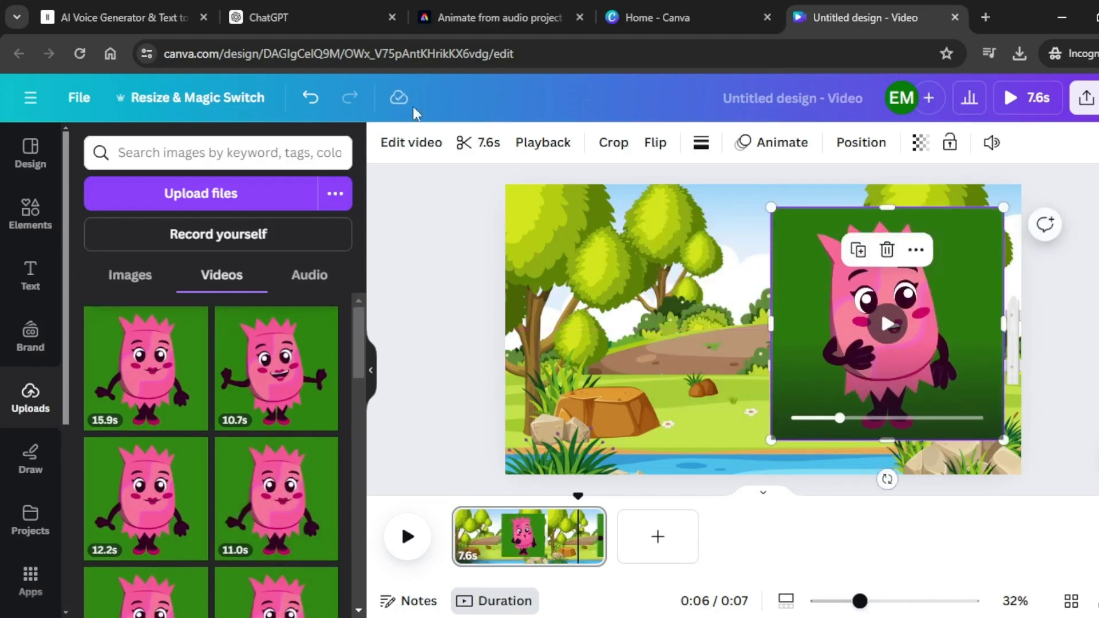
left_click(406, 144)
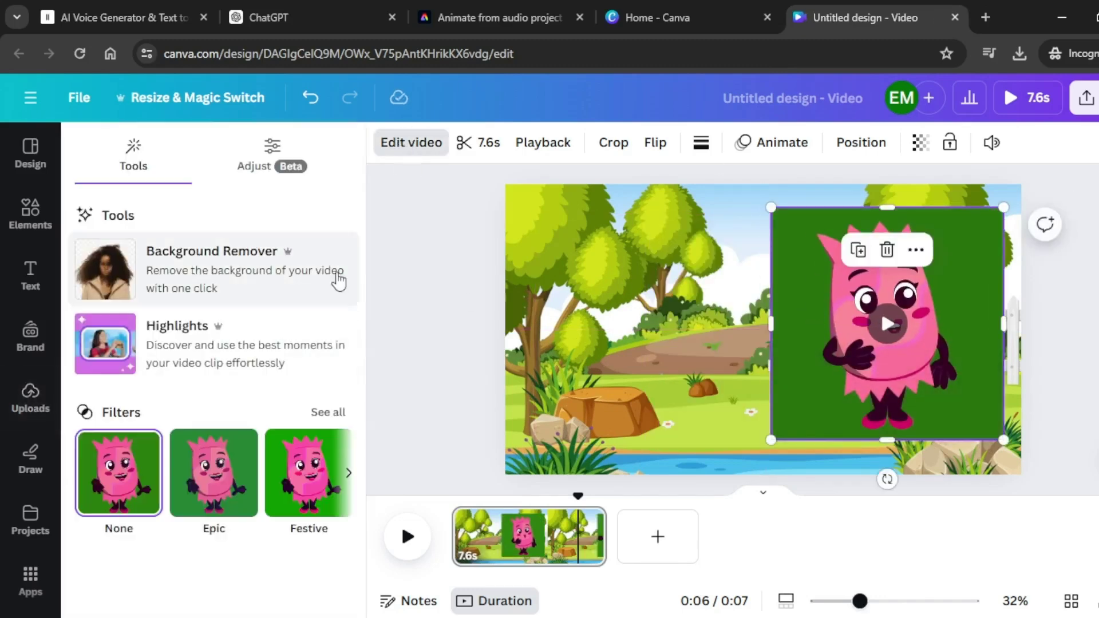
left_click(111, 276)
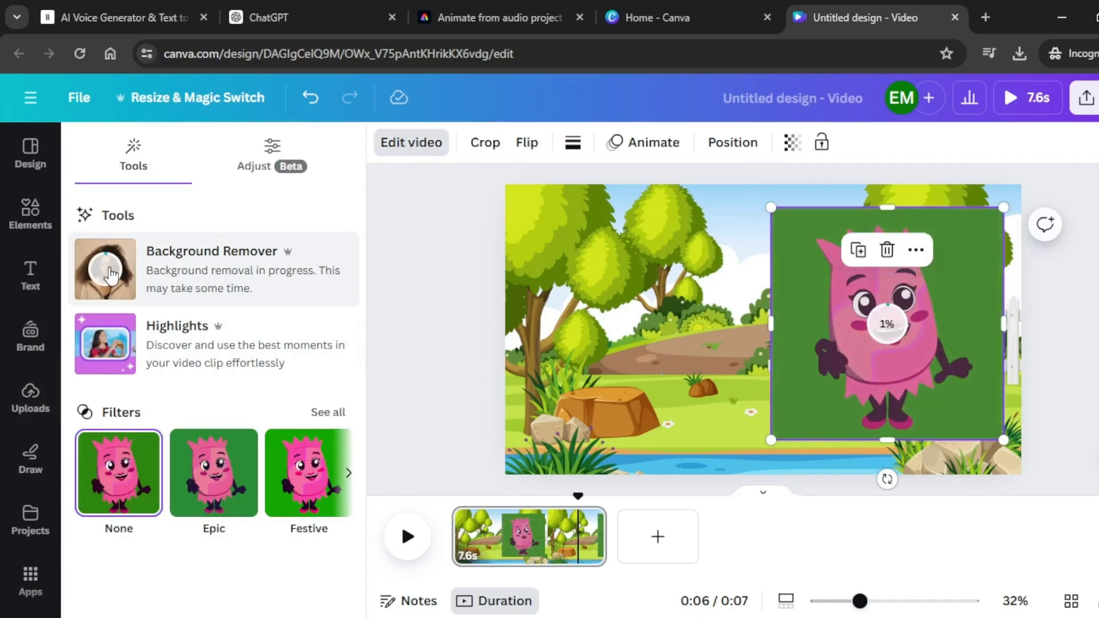
left_click(407, 536)
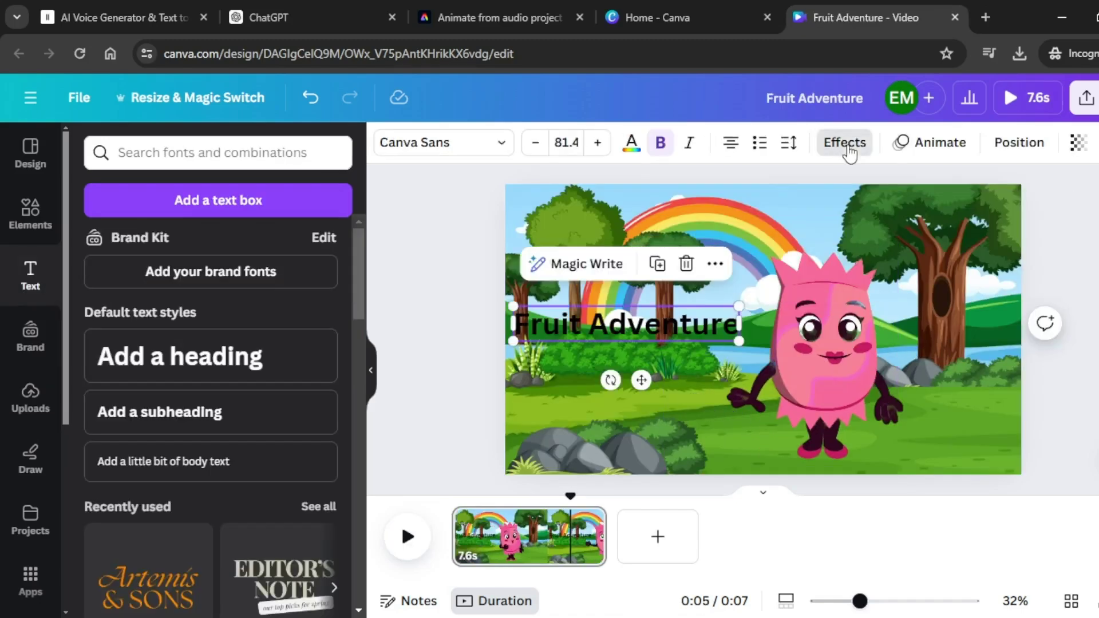
- Give the Fruit Adventure heading a shadow text effect coloured bright red
left_click(847, 148)
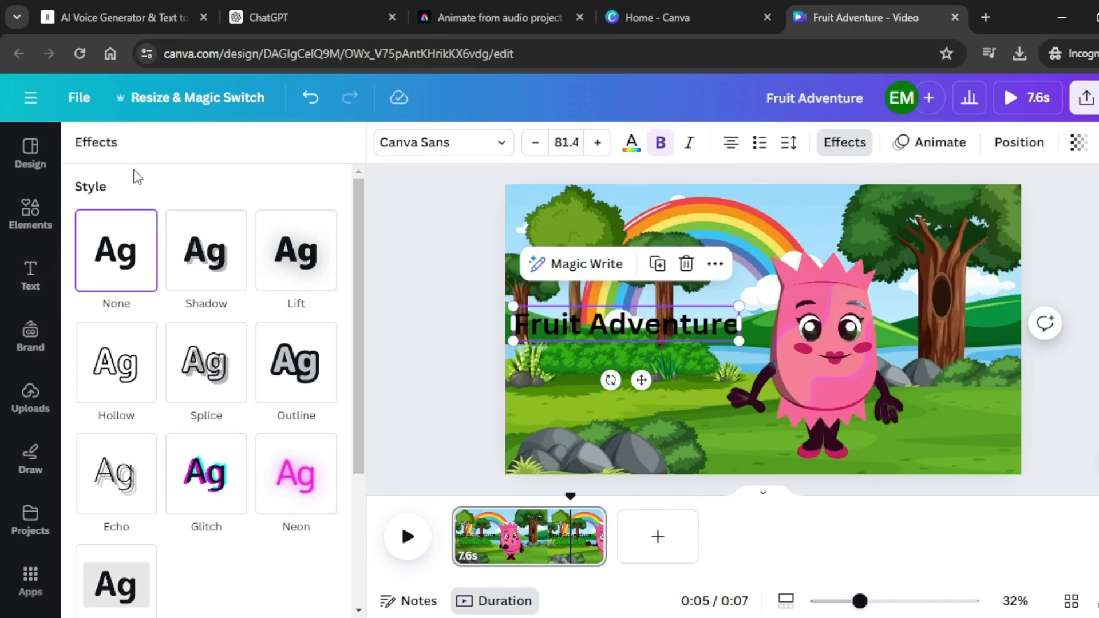
left_click(206, 252)
scroll(213, 389, "down", 3)
left_click(321, 413)
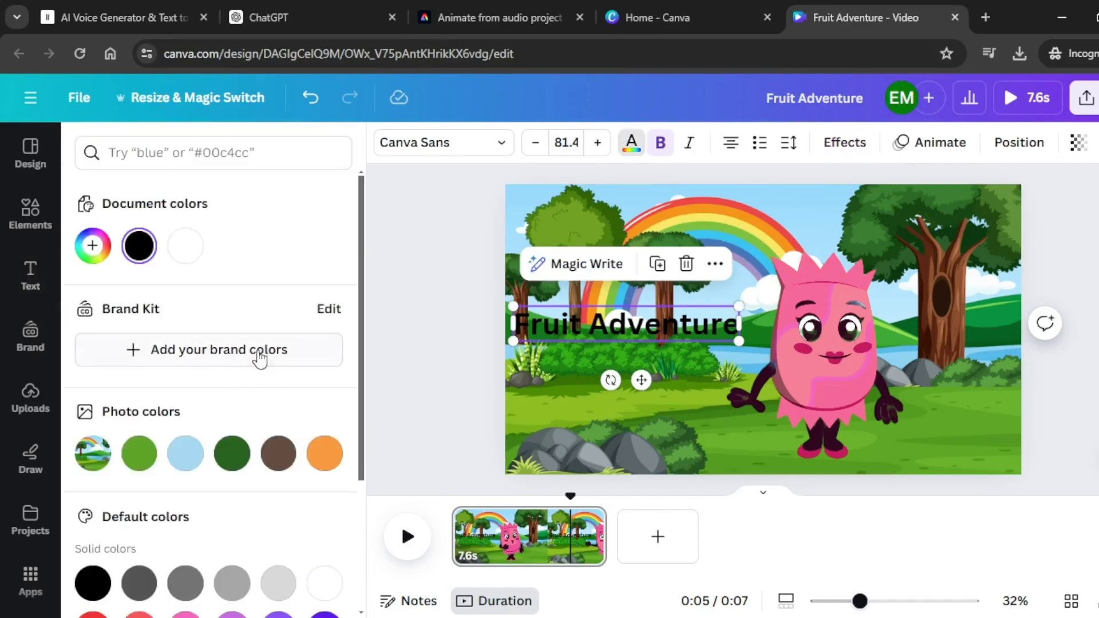
scroll(256, 349, "down", 3)
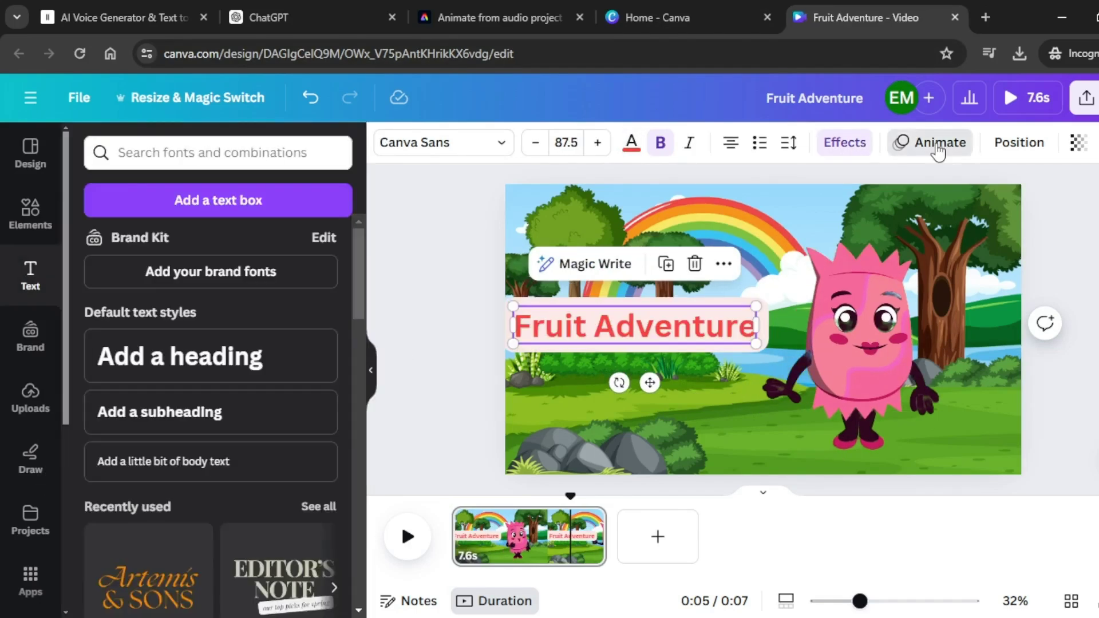
left_click(932, 141)
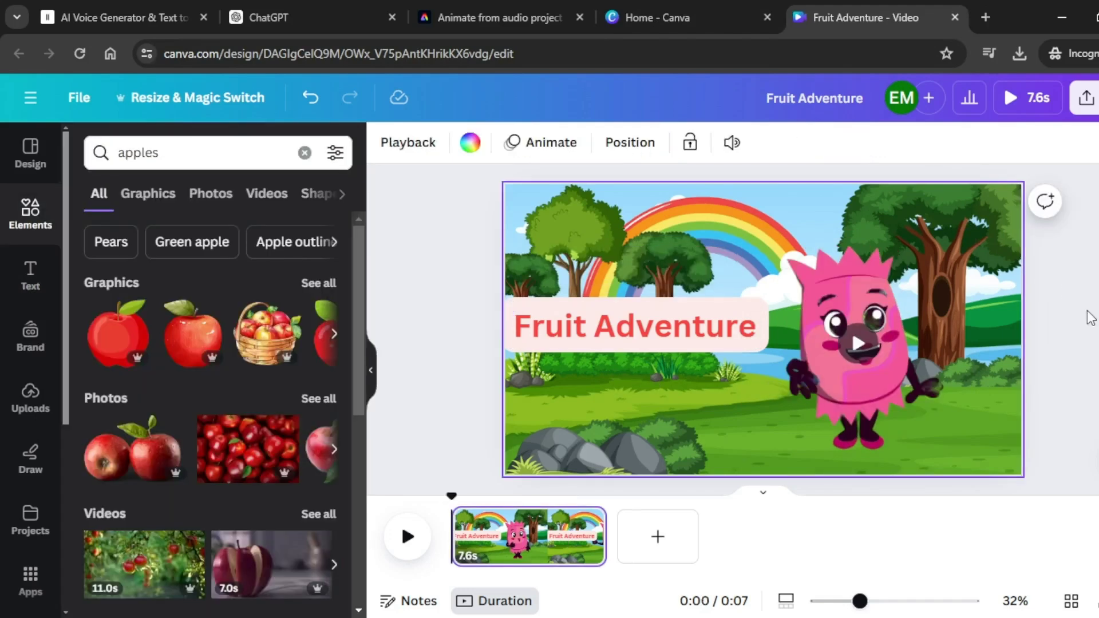
- Duplicate page 1 to create a second page
left_click(513, 538)
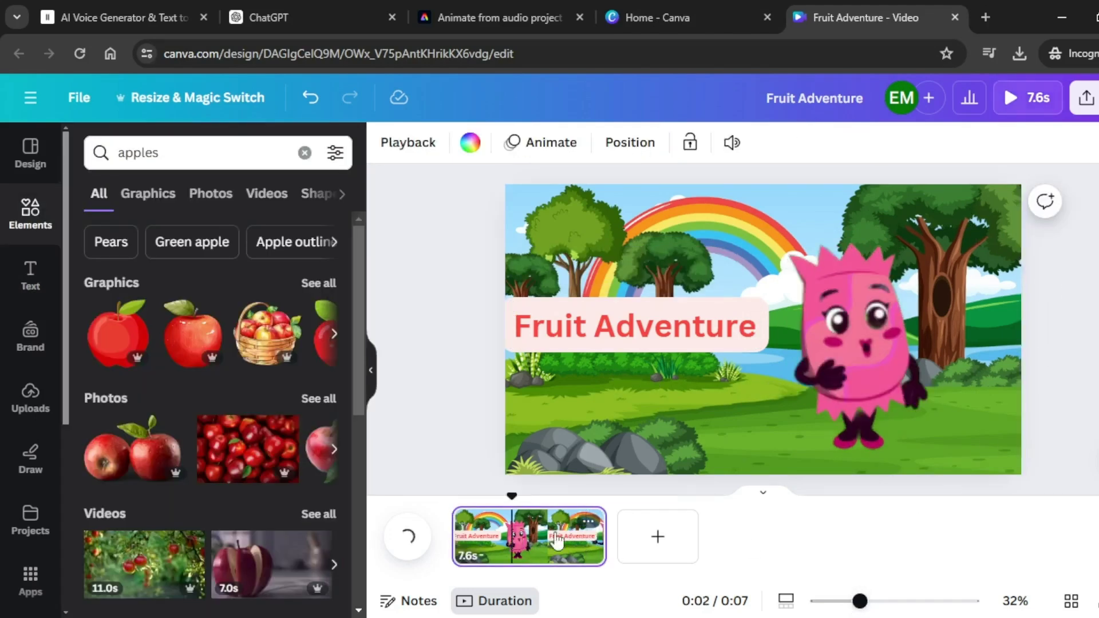
left_click(586, 523)
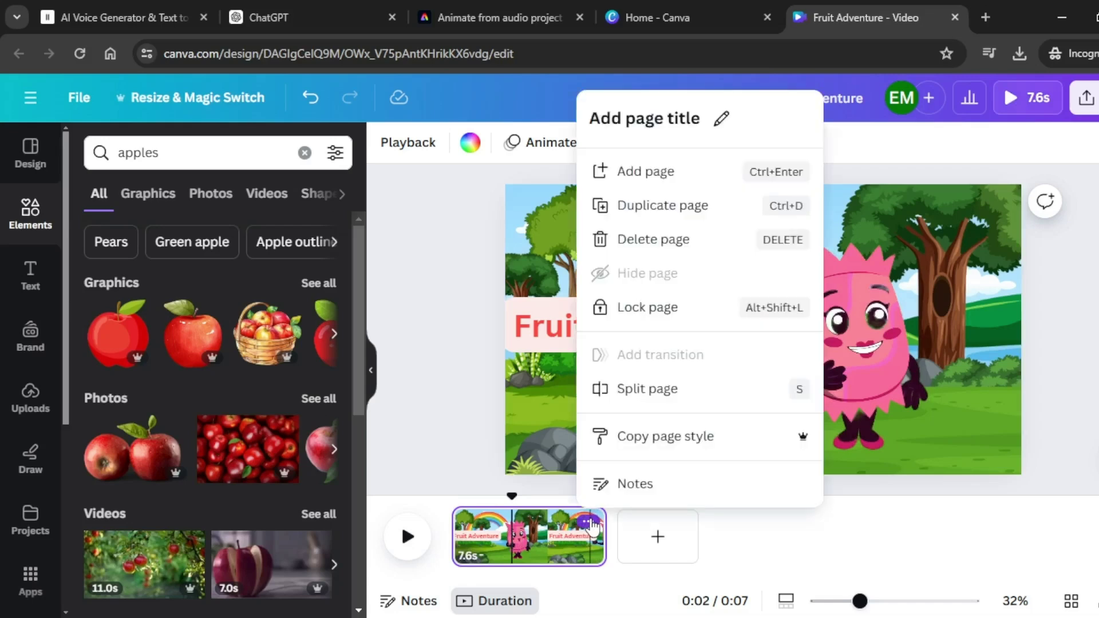
left_click(663, 206)
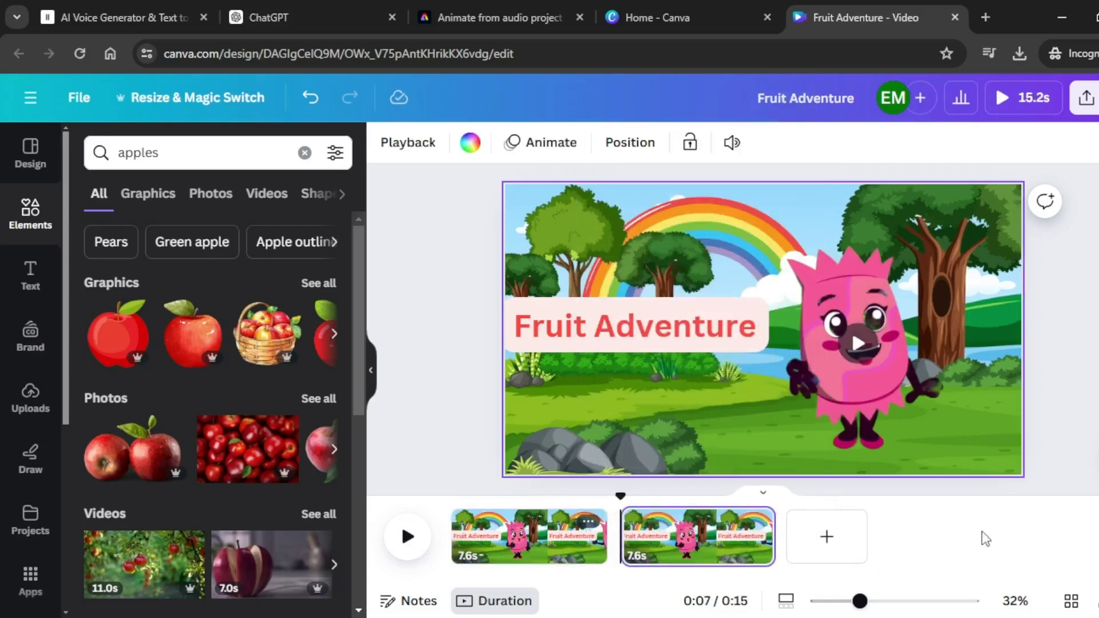
- Delete the pink character video and the Fruit Adventure title from page 2
left_click(869, 372)
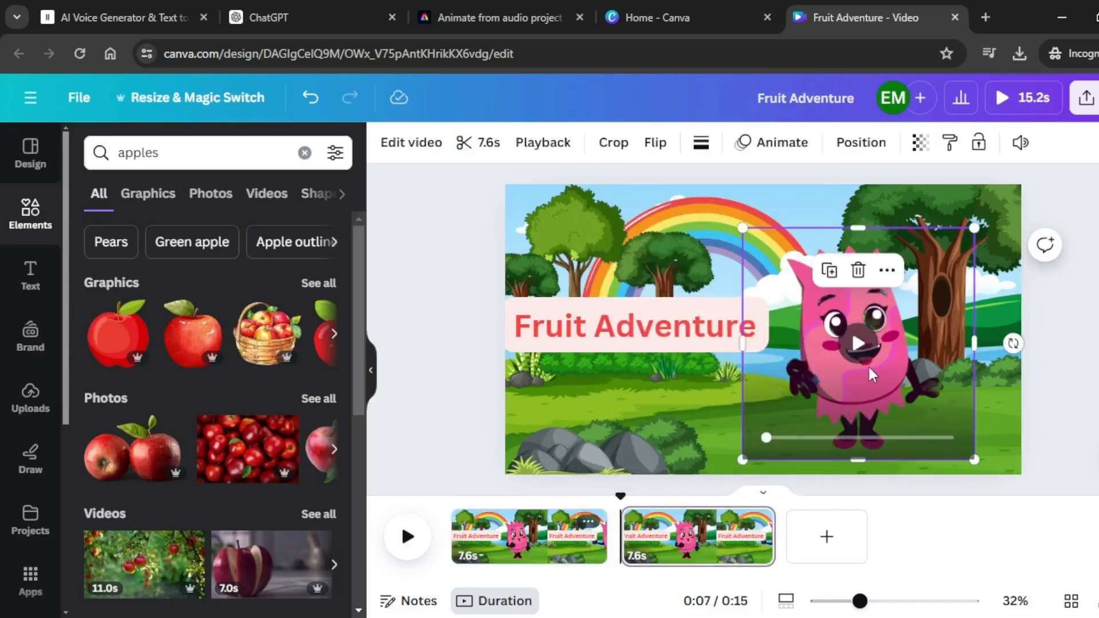
key("Delete")
left_click(582, 346)
key("Delete")
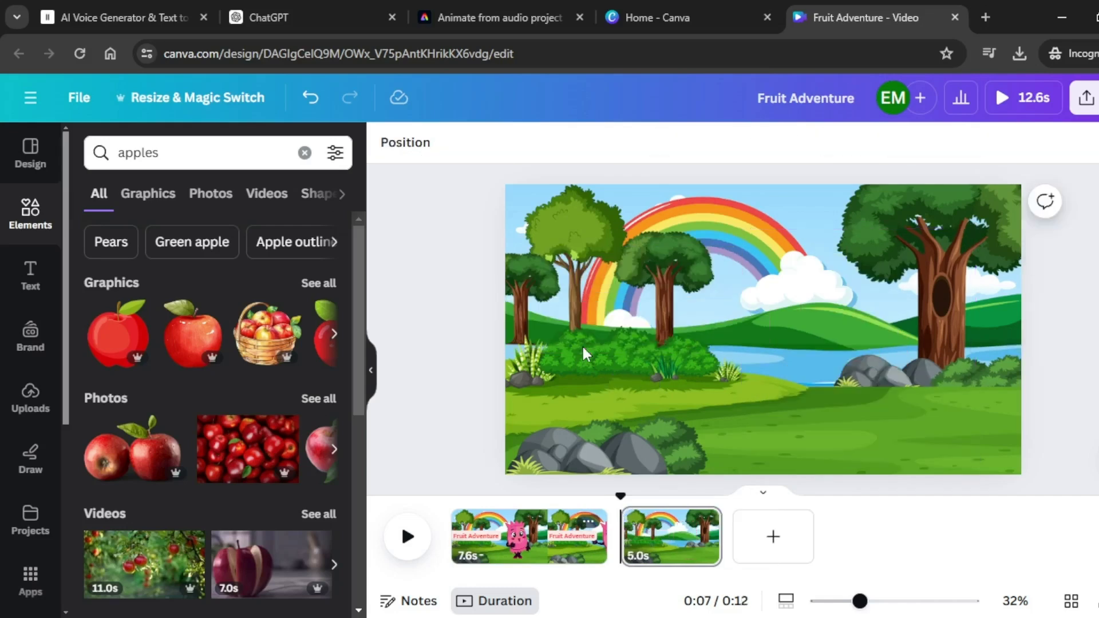
- Drag the 14.6s character clip from Uploads onto the page's right side
left_click(24, 411)
scroll(196, 455, "down", 3)
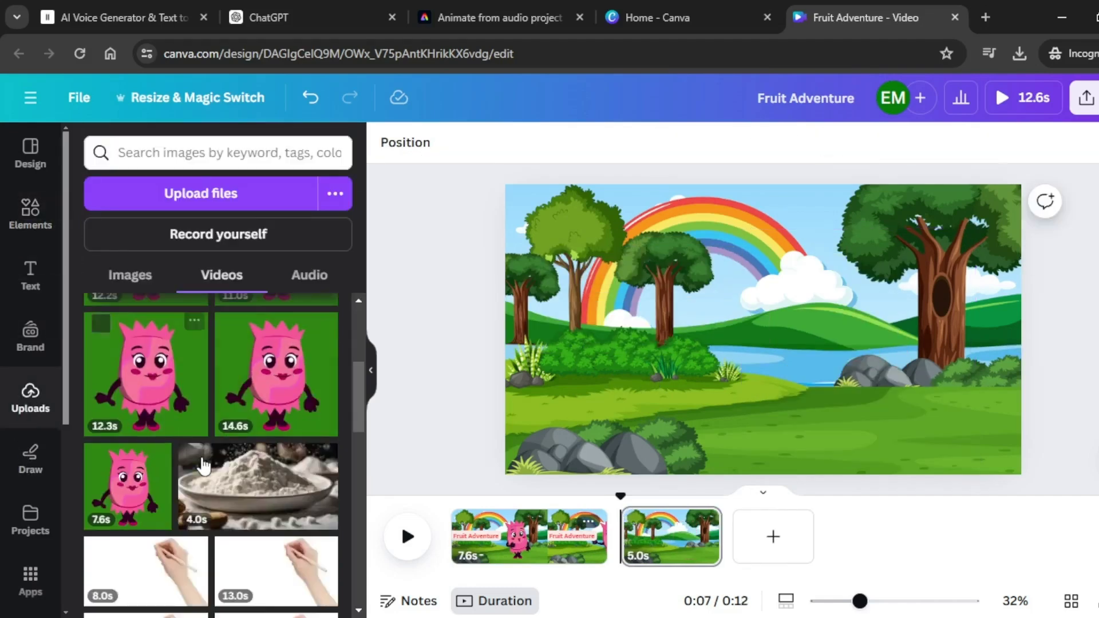
scroll(196, 456, "up", 1)
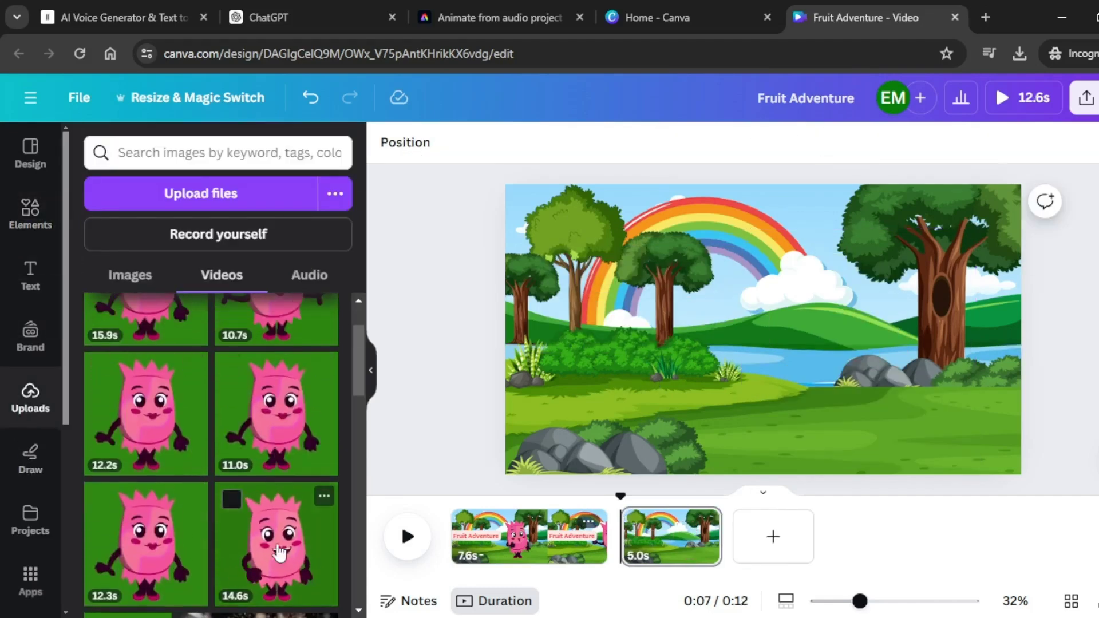
left_click_drag(277, 544, 909, 342)
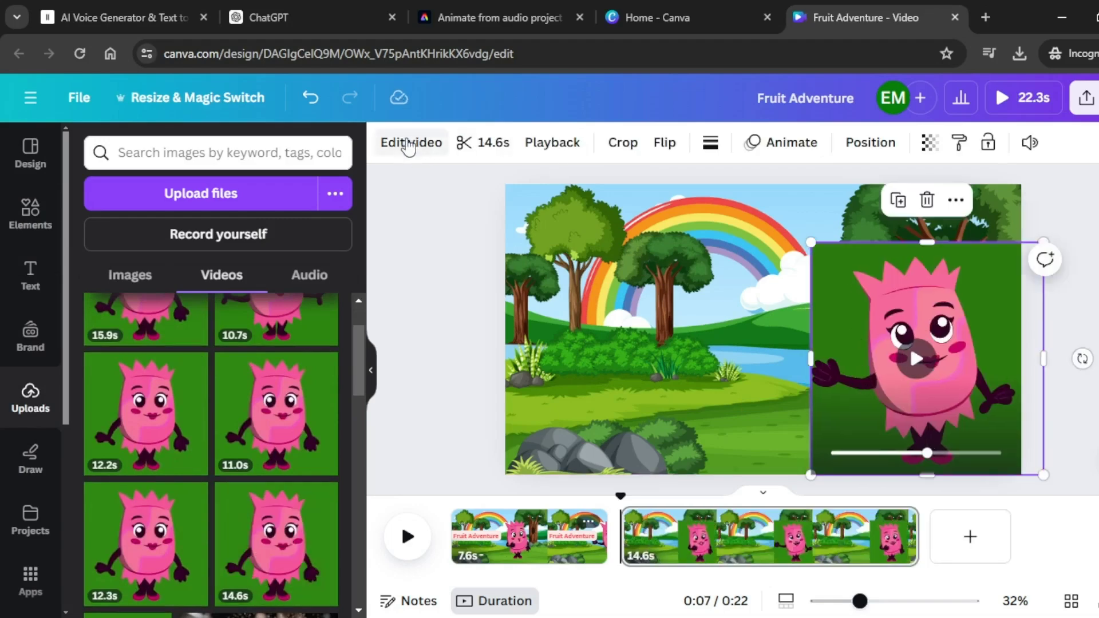
- Remove the clip's green background with Background Remover, then check the ChatGPT script
left_click(408, 143)
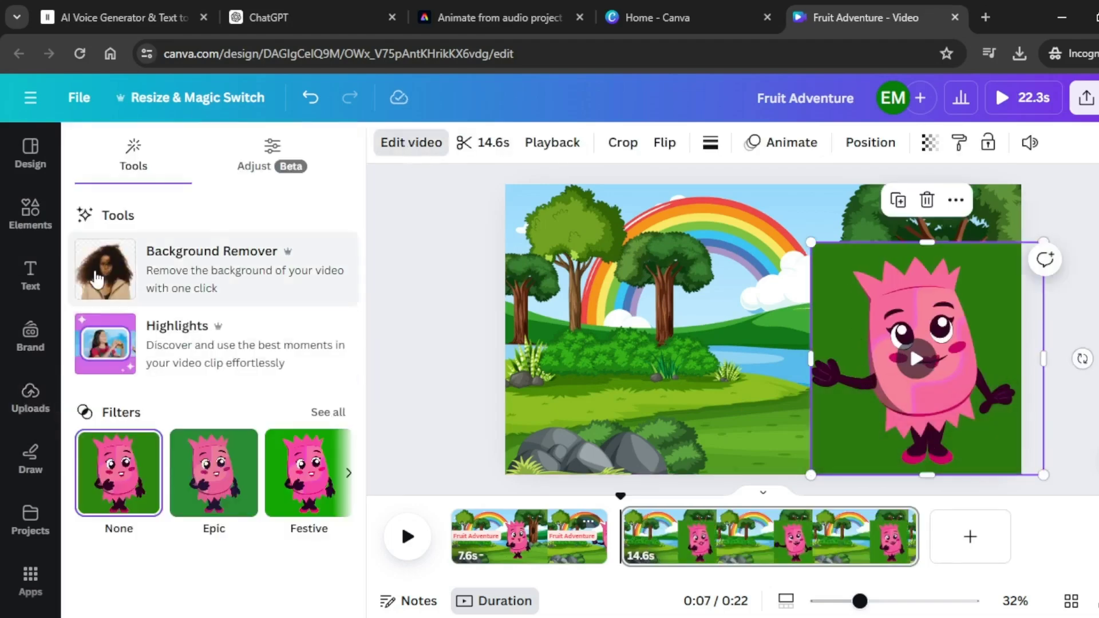
left_click(96, 279)
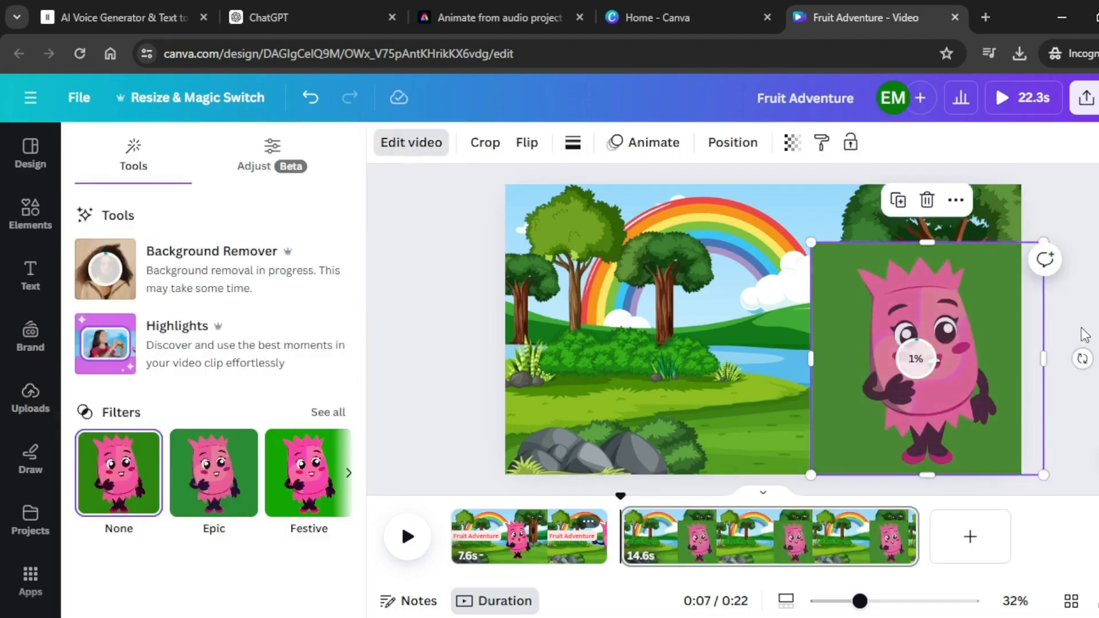
left_click(269, 17)
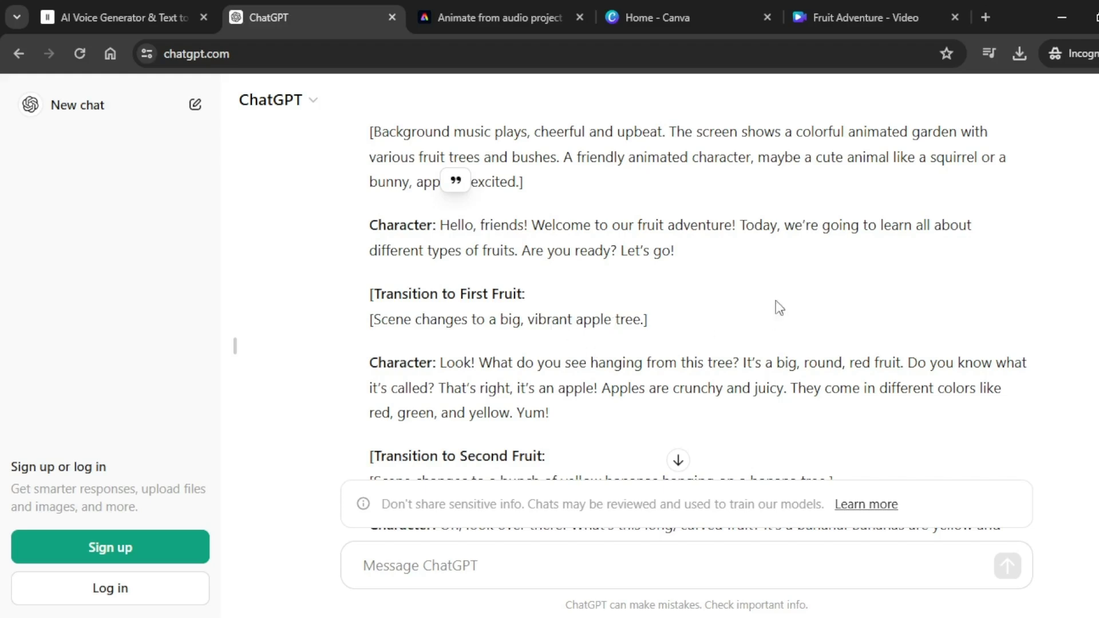
left_click(858, 17)
- Search graphics for 'animated apple tree' and add the apple tree with bucket
left_click(23, 218)
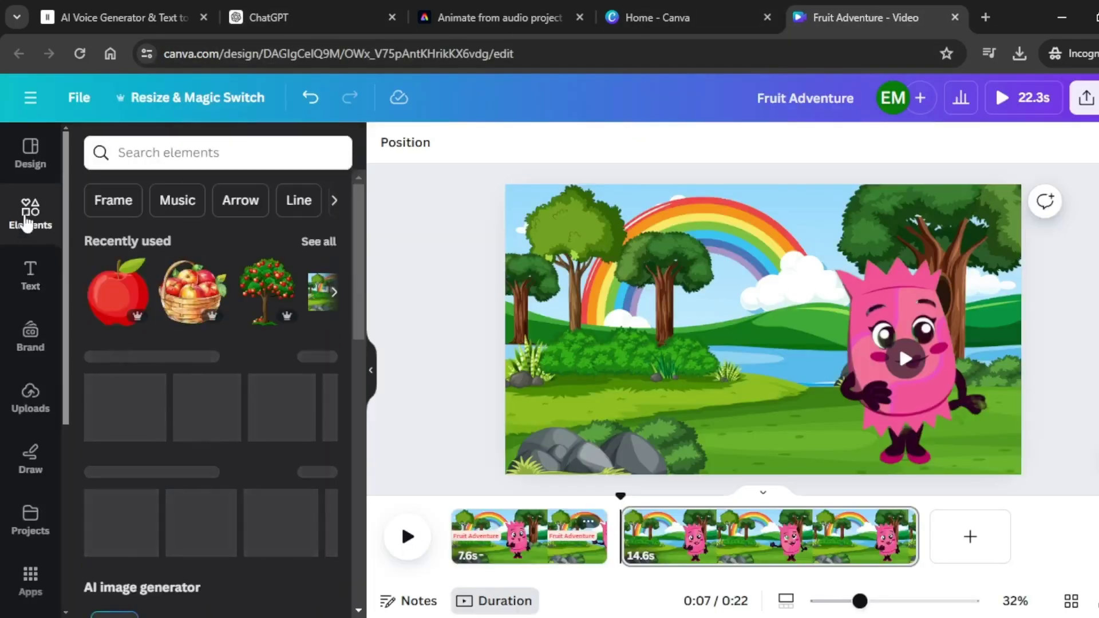
left_click(165, 152)
type("anima")
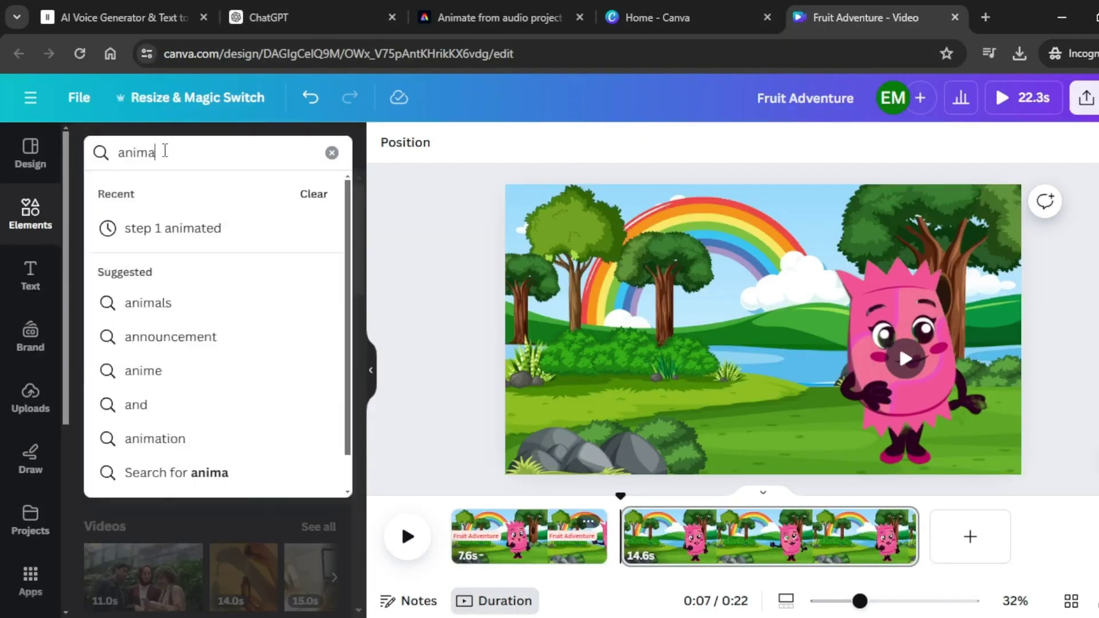
type("ted apple tree")
key("Return")
left_click(150, 195)
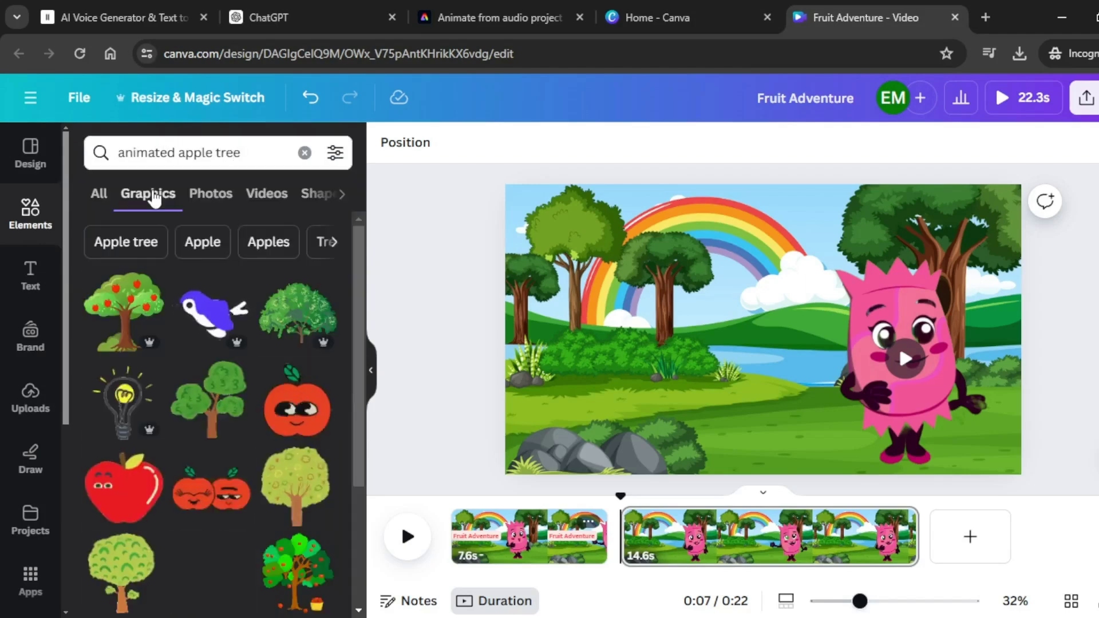
scroll(229, 401, "down", 5)
left_click(296, 318)
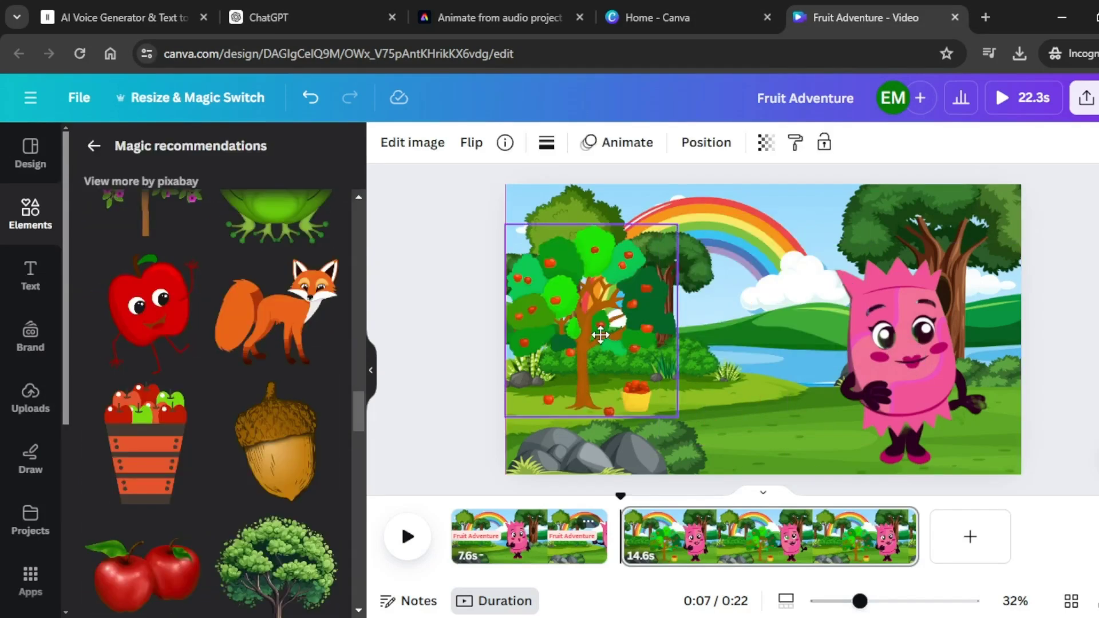
- Position the tree and apple character, give the apple a Wiggle animation, and preview
left_click_drag(600, 335, 759, 334)
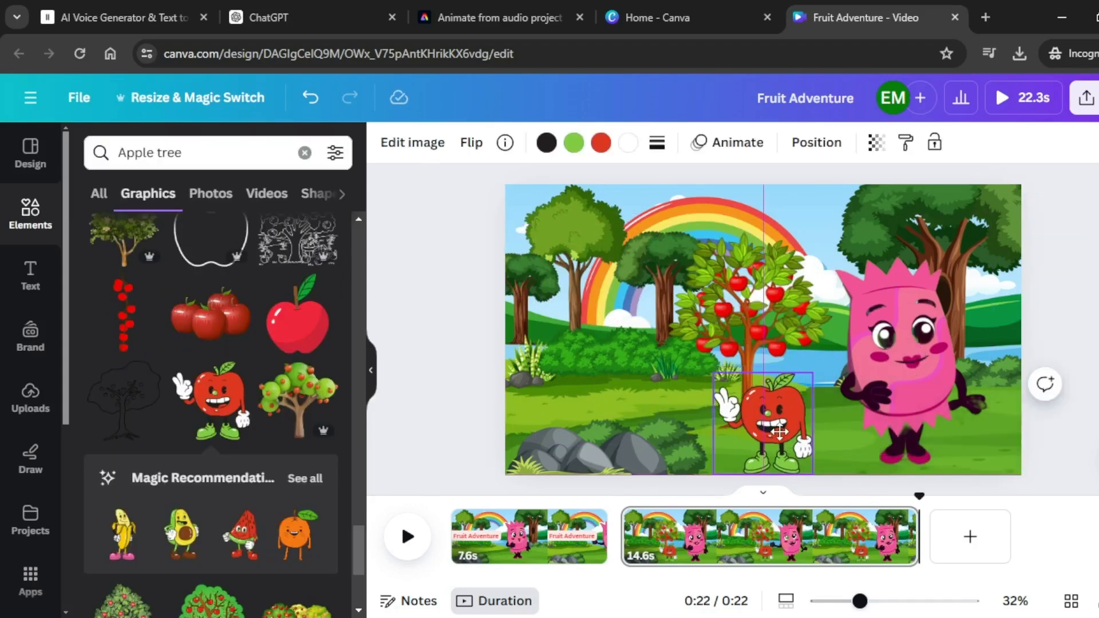
left_click_drag(770, 426, 779, 426)
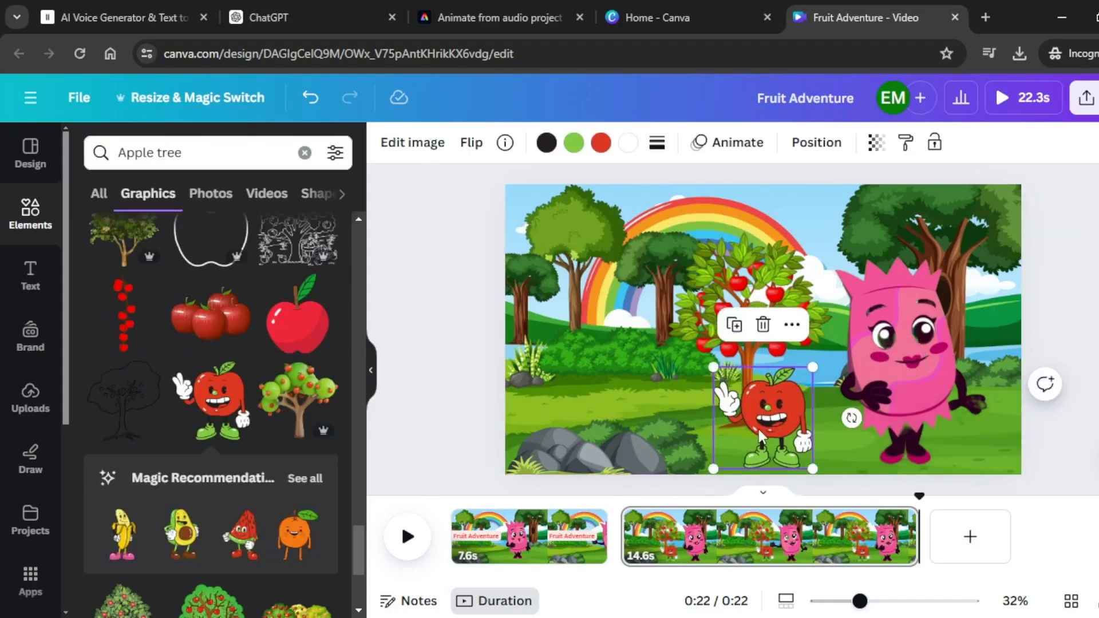
left_click(727, 142)
scroll(229, 458, "down", 10)
left_click(143, 549)
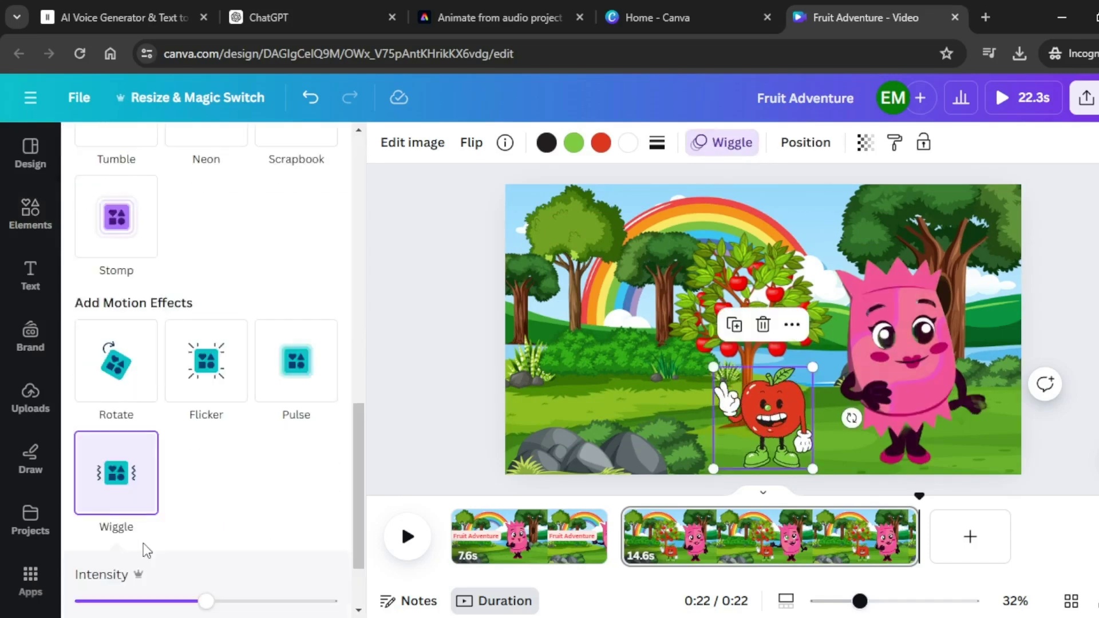
left_click_drag(918, 496, 615, 521)
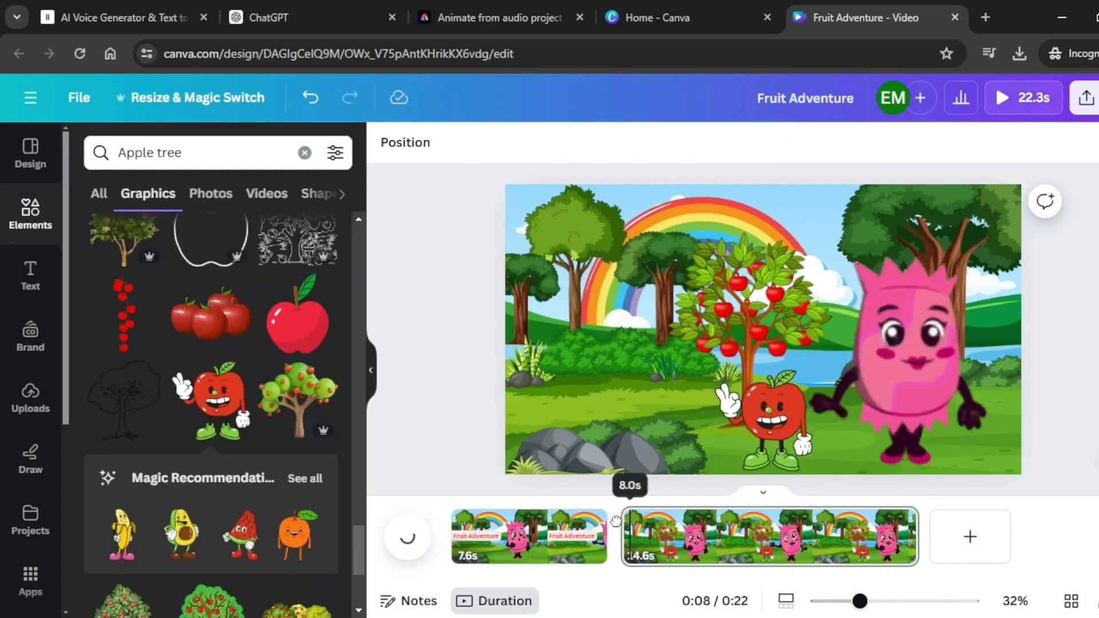
left_click(406, 537)
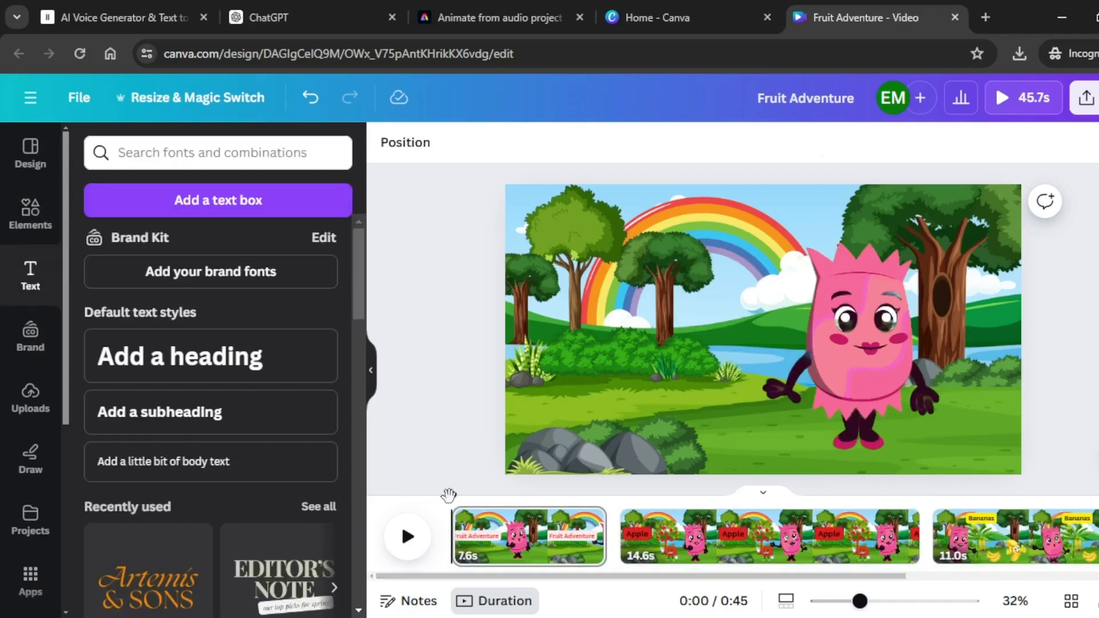
- Add 'Apple' labels to page 2 and build an 11.0s Bananas page
mouse_move(613, 566)
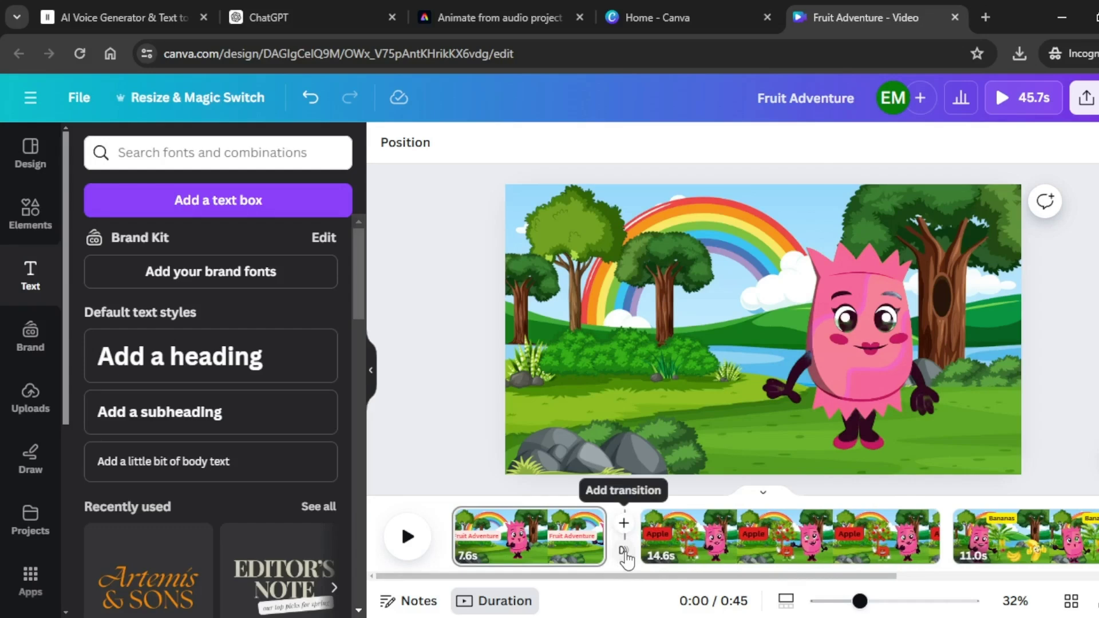
- Apply a 0.5s Match & Move transition between all pages and preview it
left_click(624, 551)
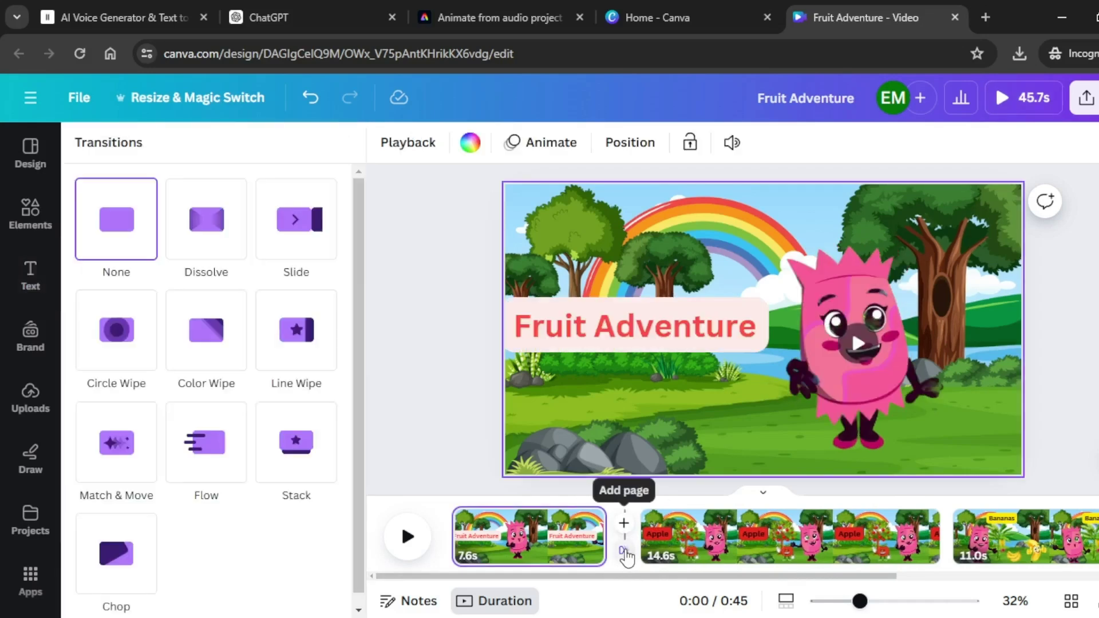
left_click(103, 464)
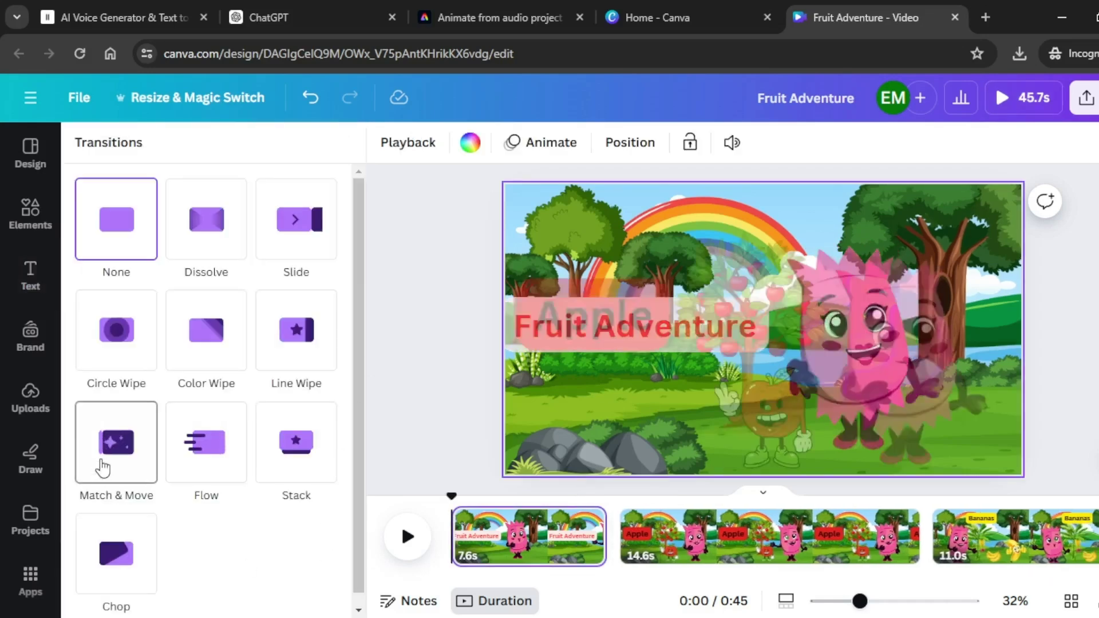
scroll(187, 472, "down", 3)
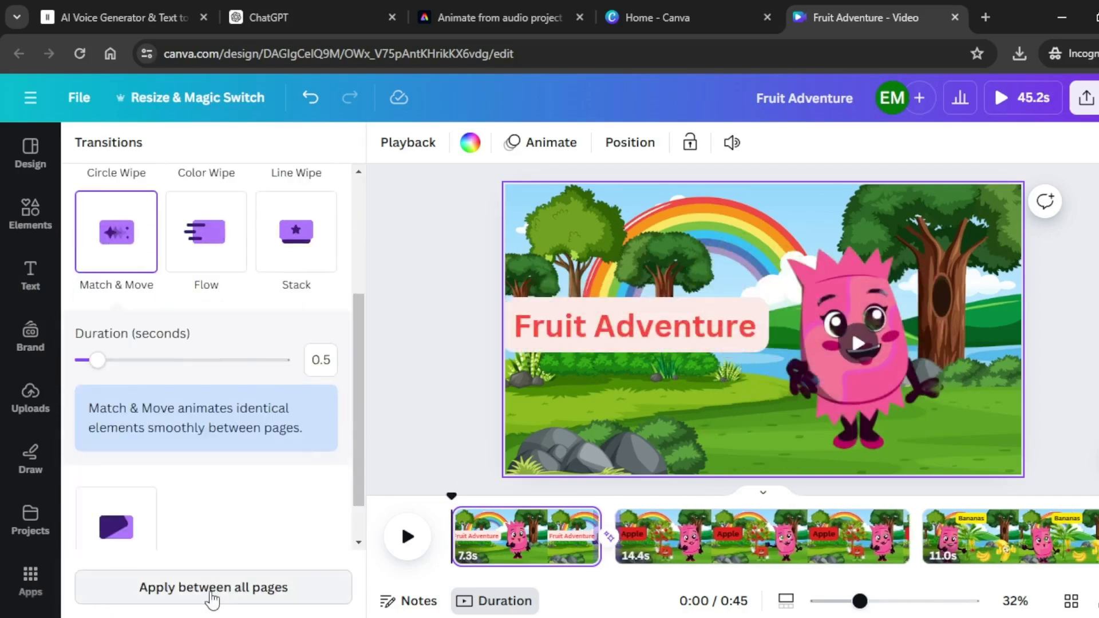
left_click(218, 595)
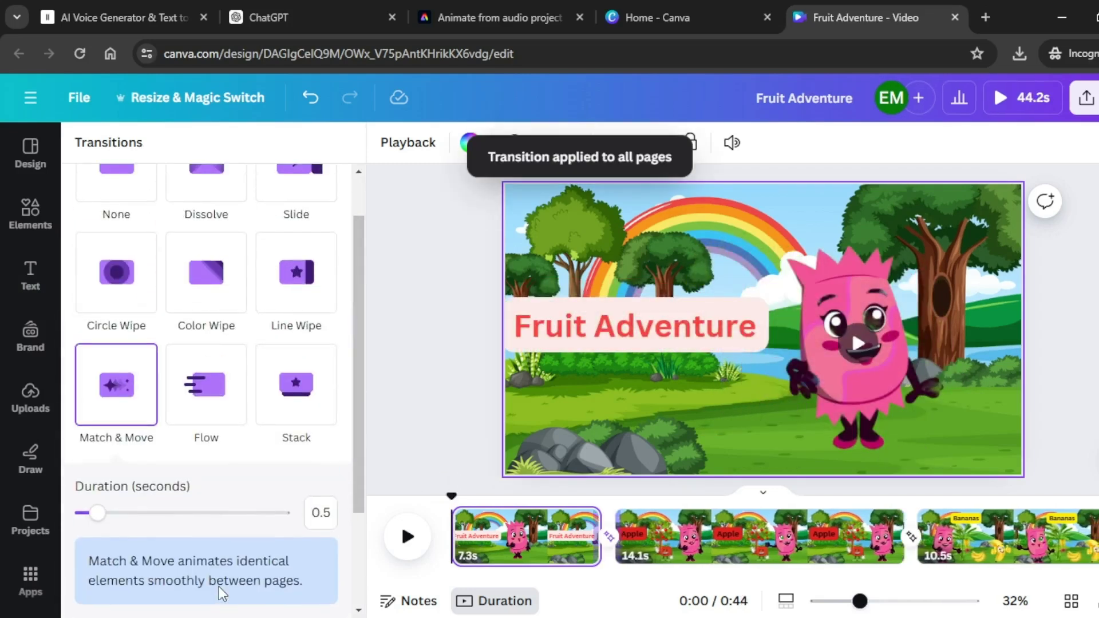
left_click(408, 537)
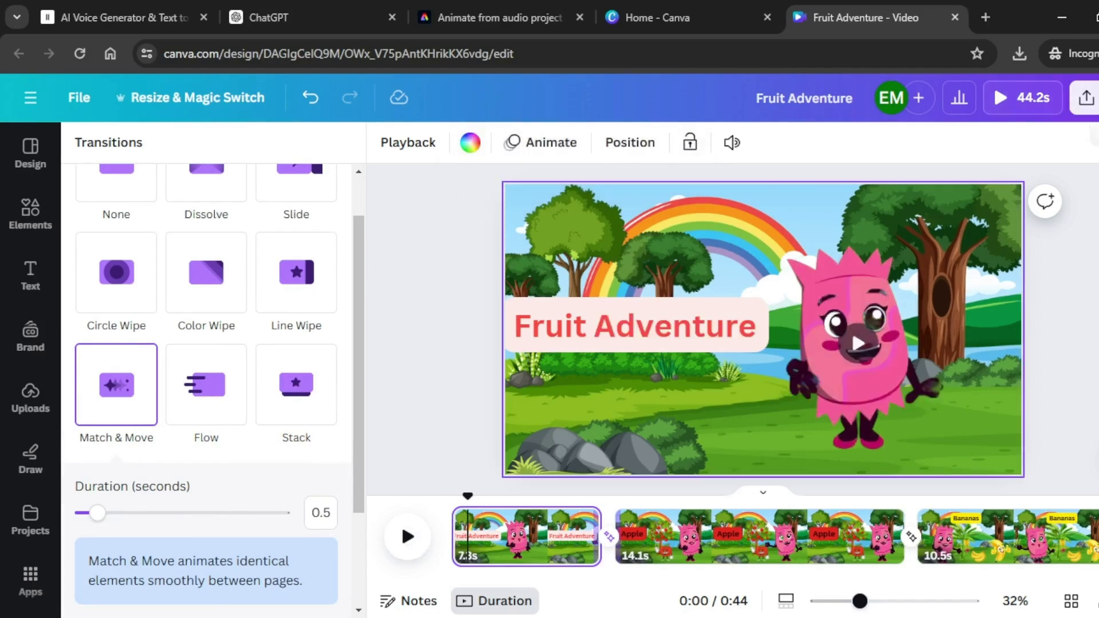
- Download the whole video as a 1080p MP4
left_click(1085, 99)
left_click(884, 531)
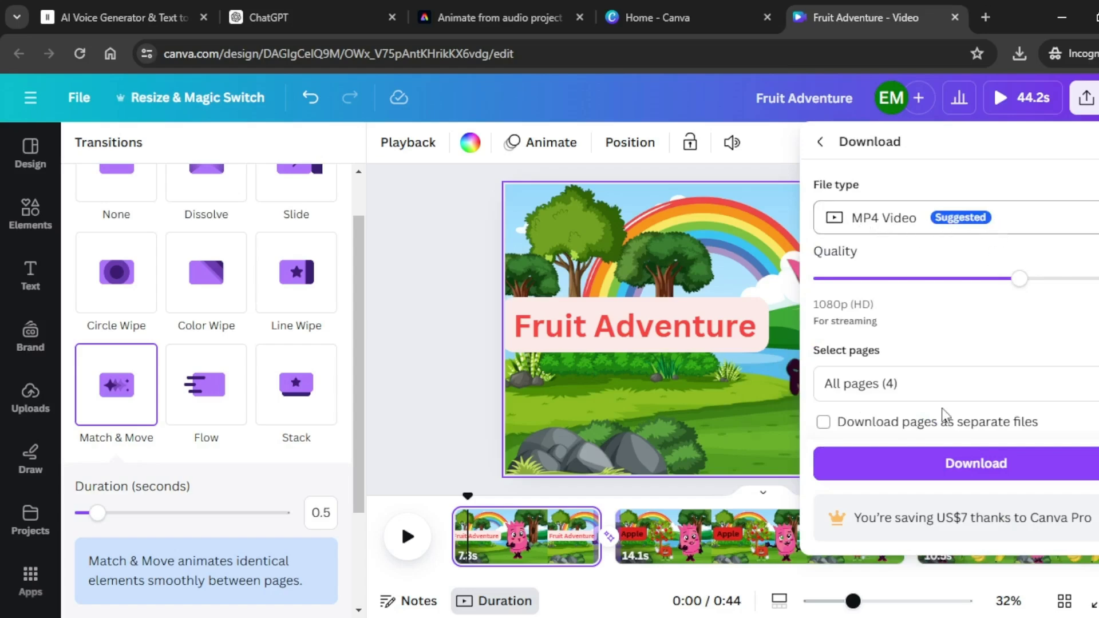
left_click(972, 464)
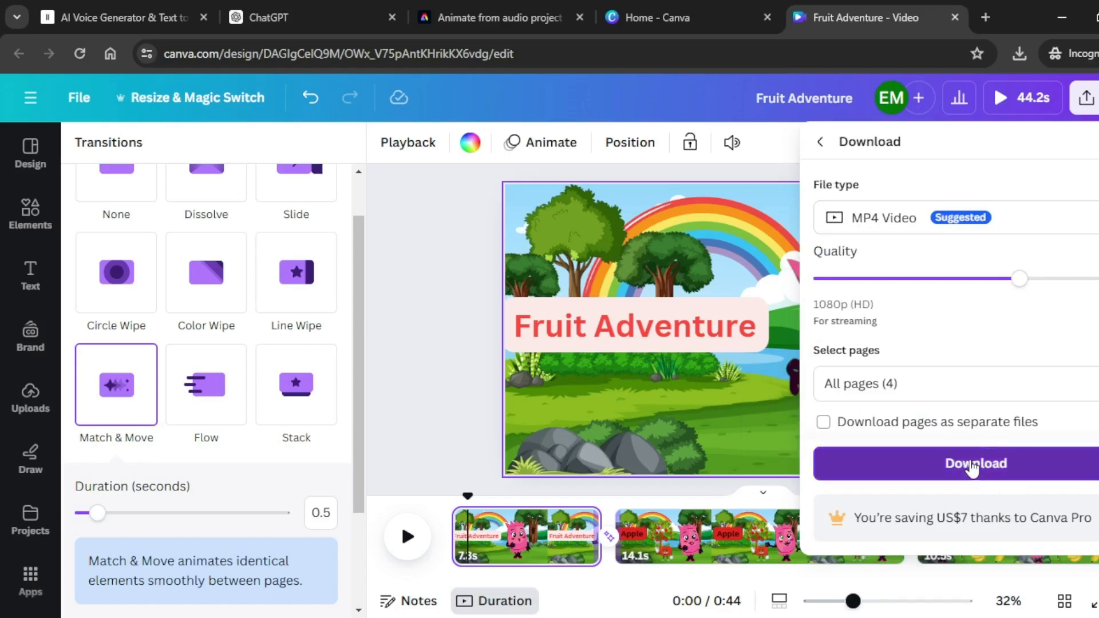